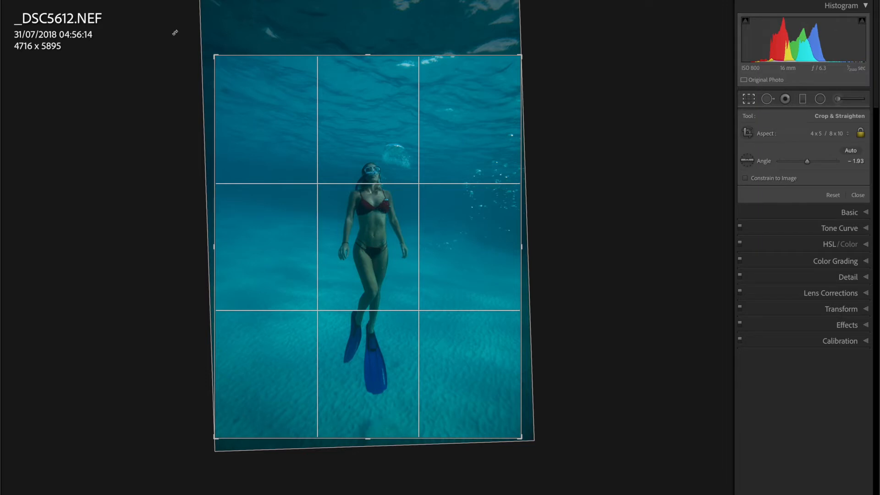
Accept the straightened 4 x 5 crop and look through the presets in the Tropical pack
key("d")
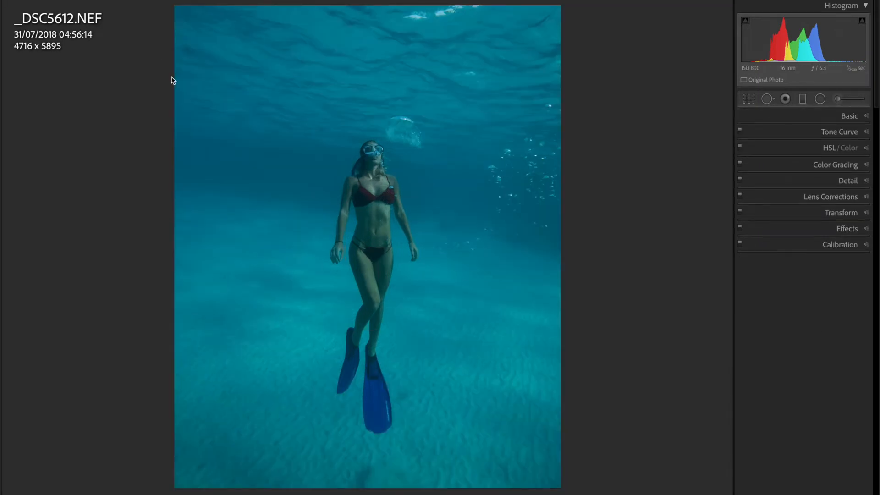
left_click(1, 229)
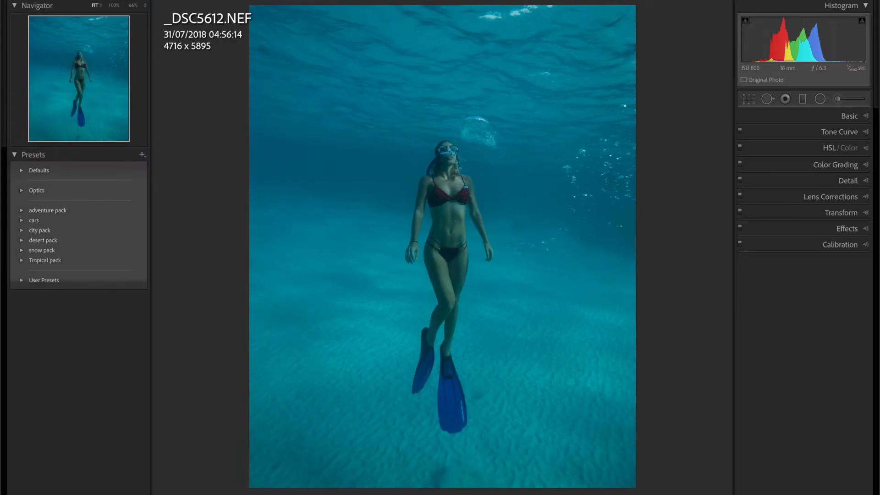
left_click(21, 261)
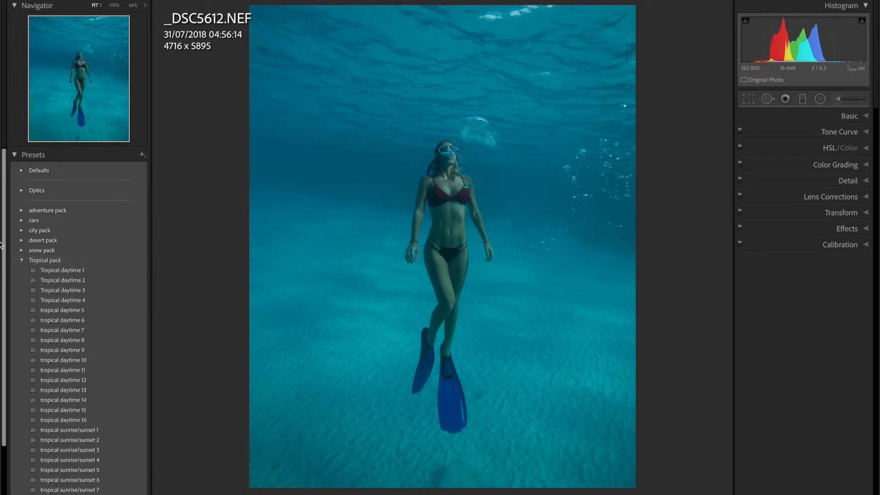
scroll(6, 259, "down", 2)
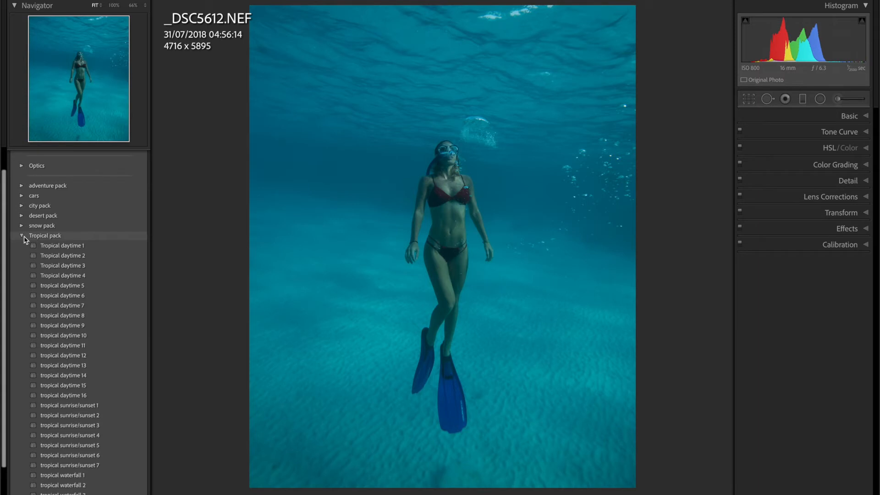
left_click(32, 236)
key("F7")
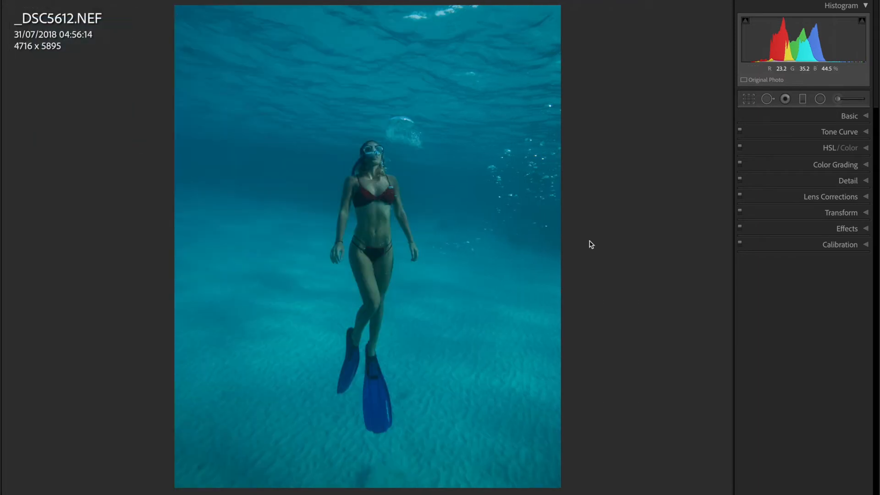
Raise the photo's Exposure to +0.80
left_click(857, 116)
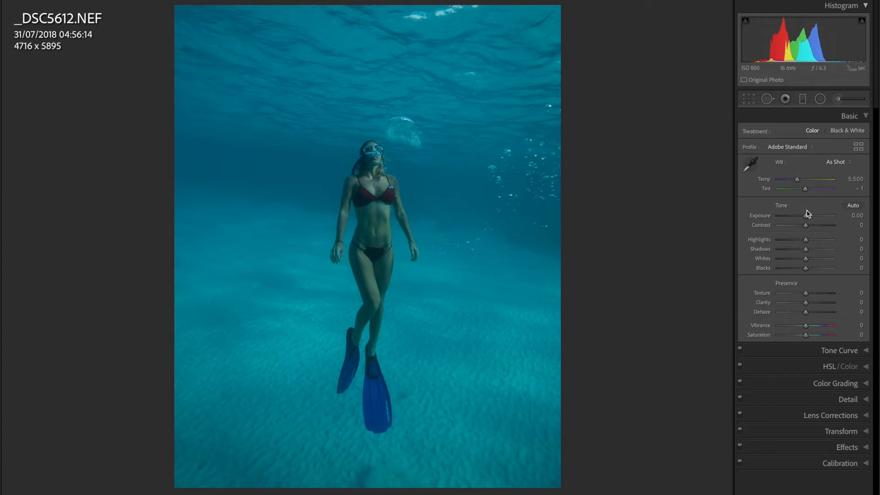
left_click_drag(808, 214, 810, 220)
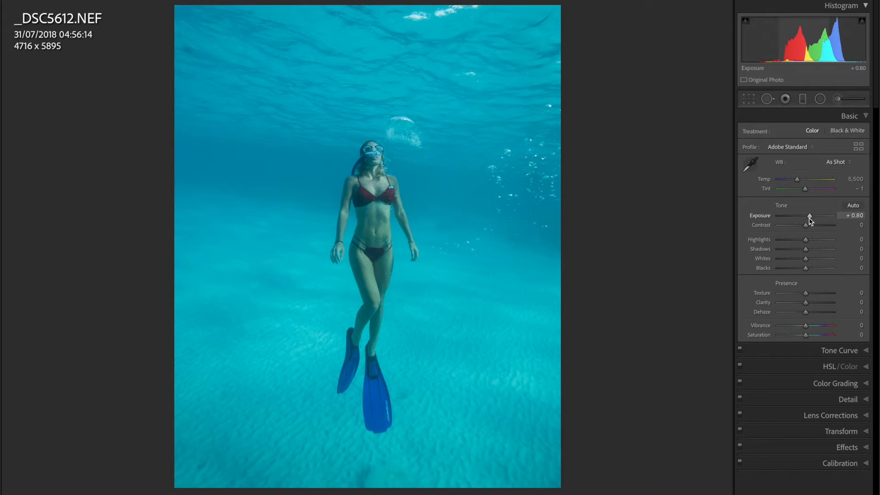
Rotate the crop slightly to refine the straightening to a 4693 x 5866 crop, and check the diver up close
left_click(749, 101)
left_click_drag(175, 24, 172, 27)
key("Return")
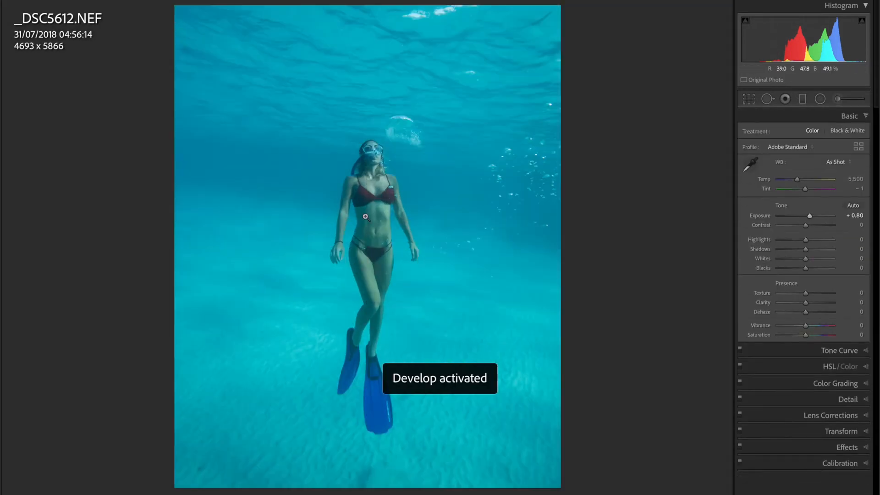
left_click(366, 206)
left_click_drag(381, 351, 393, 110)
left_click(394, 111)
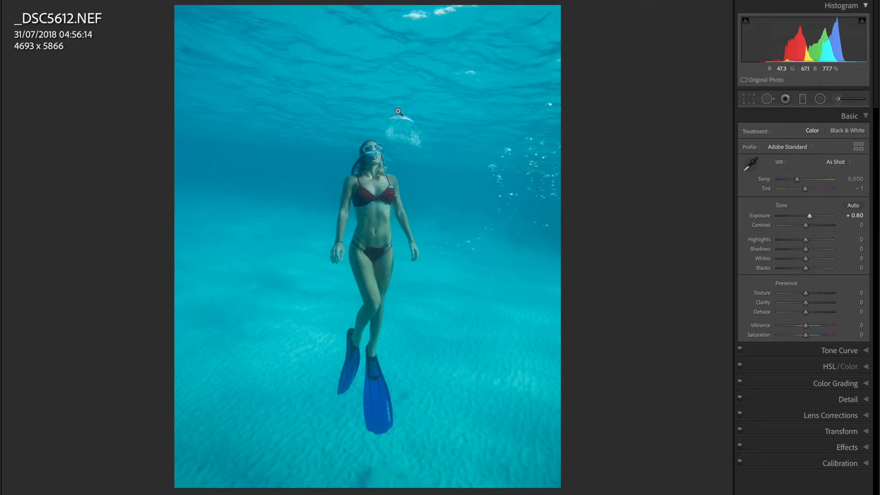
left_click(849, 118)
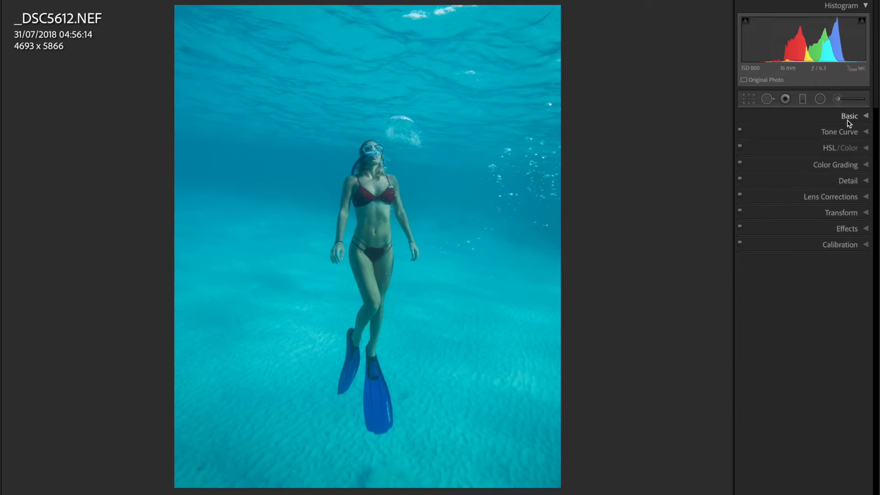
left_click(868, 147)
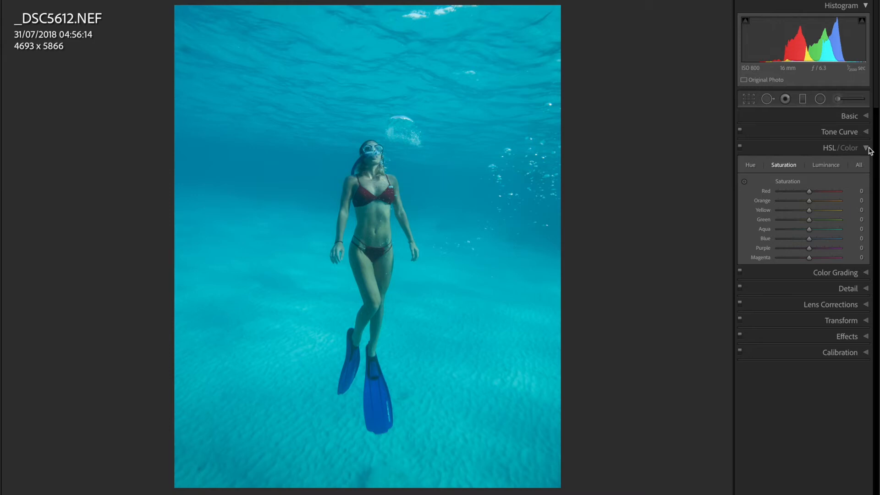
left_click(868, 148)
left_click(844, 243)
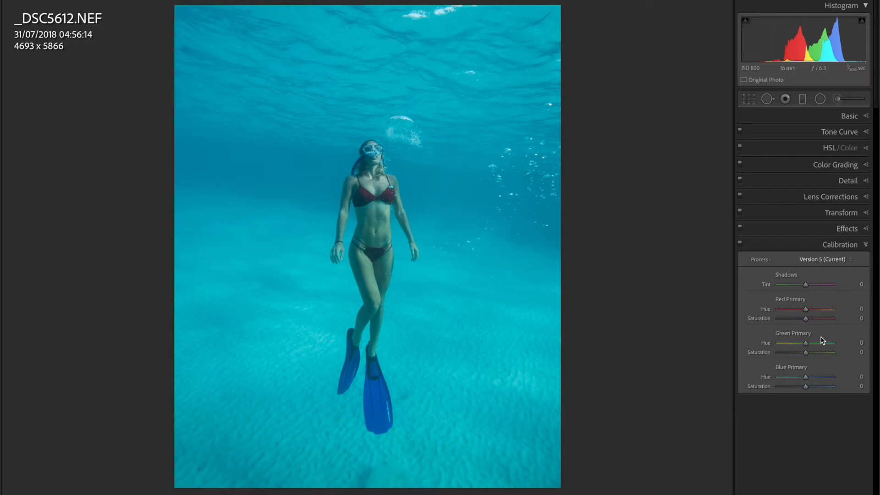
left_click(858, 244)
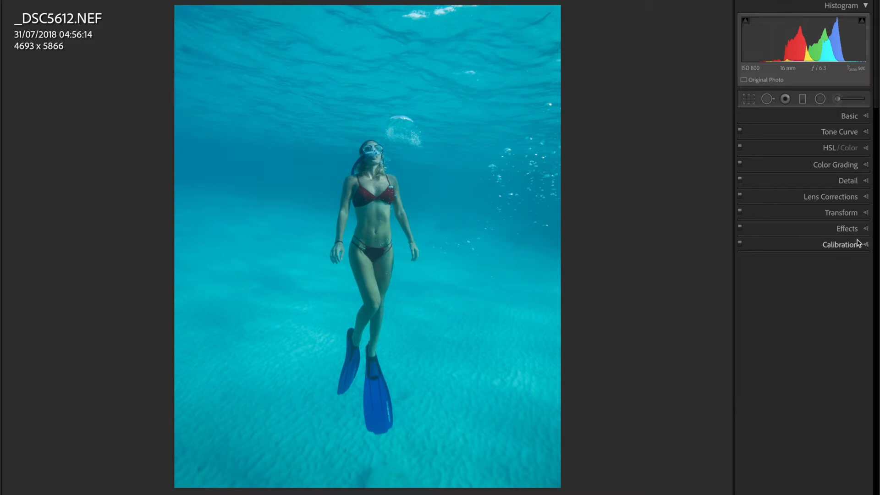
Lower the HSL saturation of Blue to -66 and of Aqua to -57
left_click(866, 148)
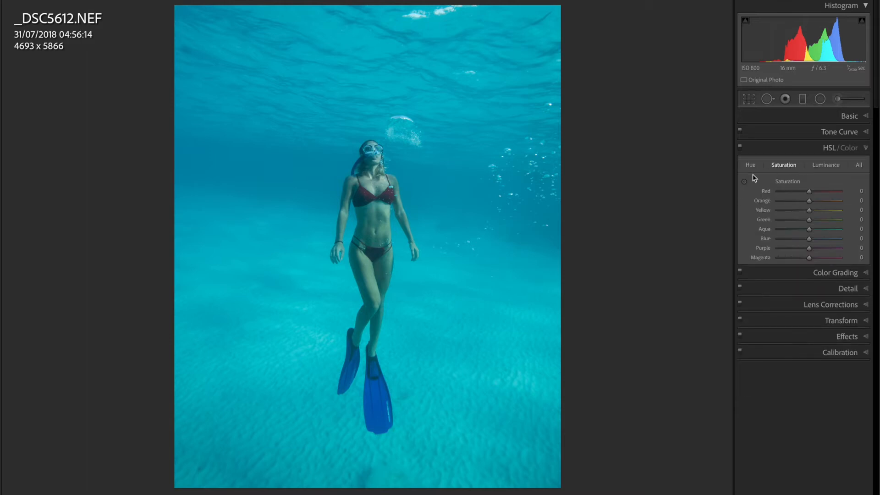
left_click(788, 239)
left_click(790, 230)
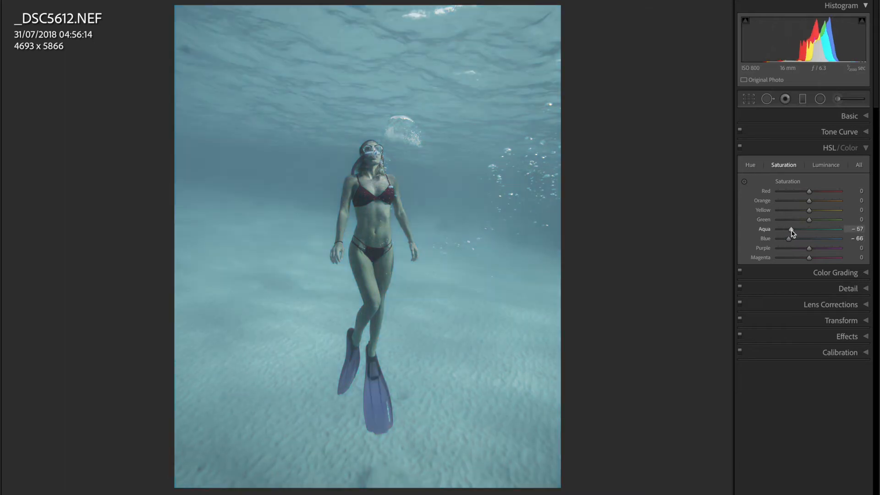
Shift the HSL hue of Aqua to +71 and of Blue to -44
left_click(753, 167)
left_click(828, 232)
left_click_drag(809, 239, 797, 239)
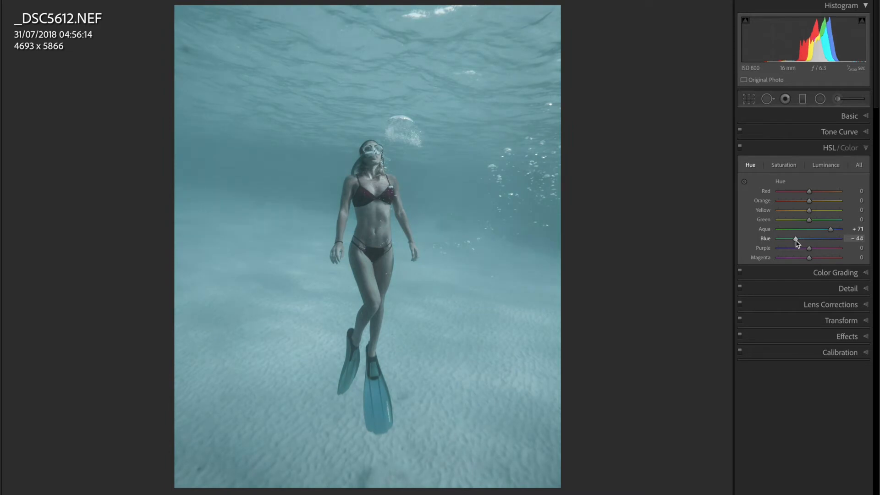
left_click(865, 148)
Set the Blue Primary calibration to Hue -28 and Saturation +76
left_click(839, 246)
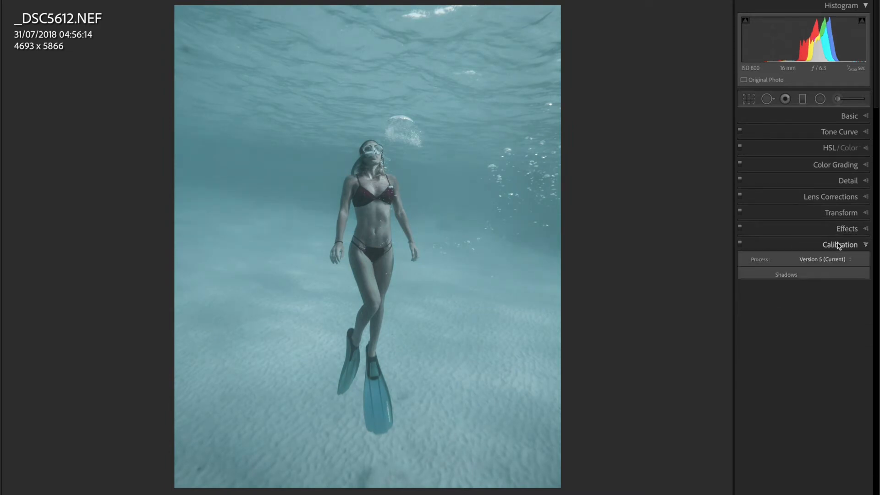
left_click_drag(805, 377, 828, 387)
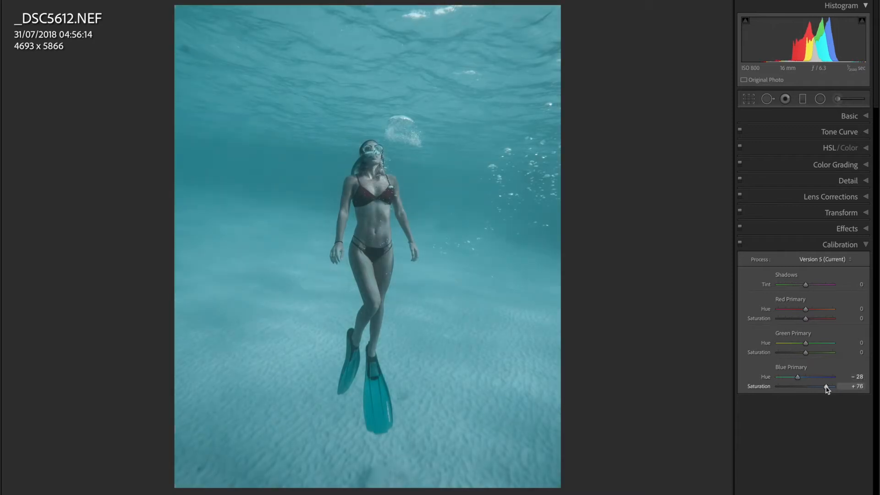
Set the HSL hue of Blue to -20 and compare the edit with the original photo, including the diver up close
left_click(842, 148)
left_click_drag(796, 240, 808, 244)
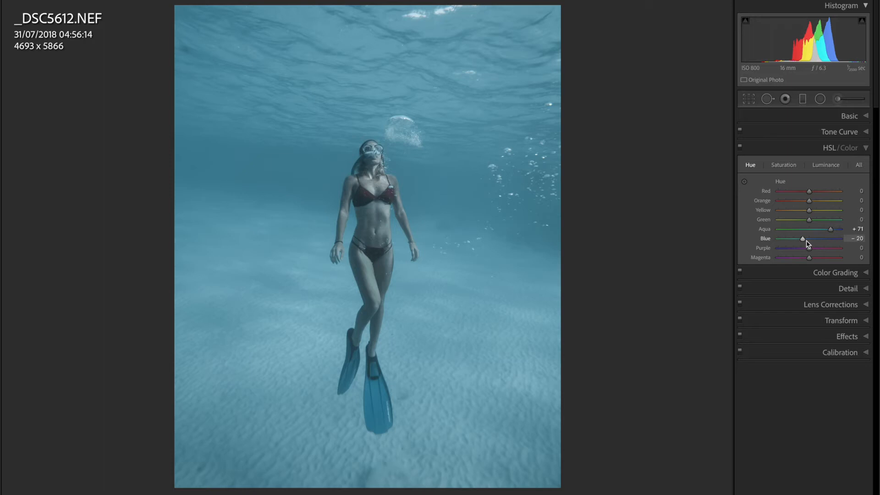
key("backslash")
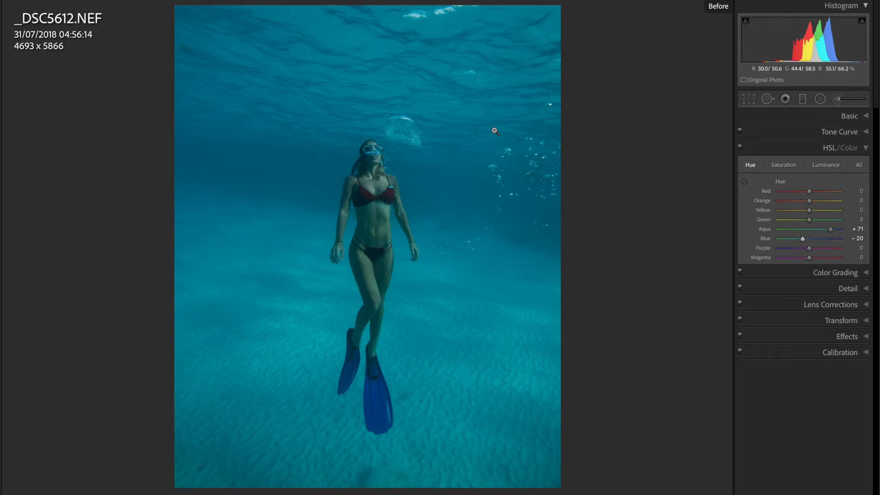
left_click(491, 183)
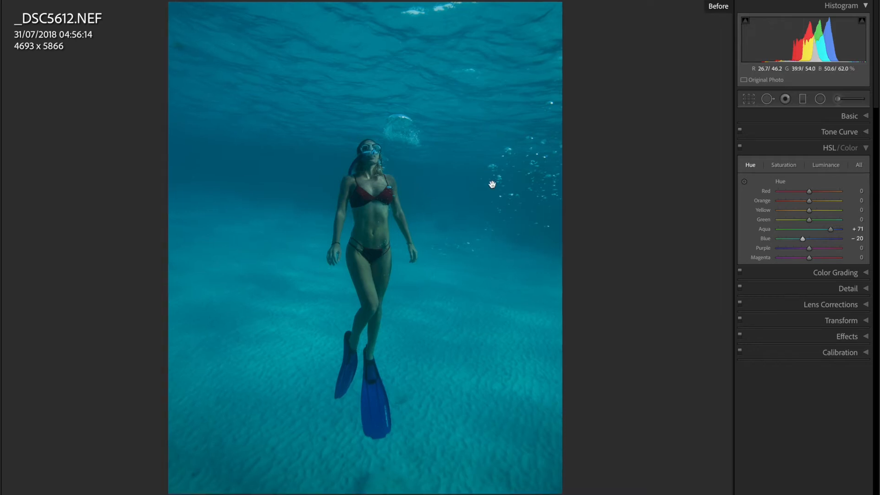
left_click_drag(497, 215, 505, 266)
left_click_drag(398, 166, 651, 185)
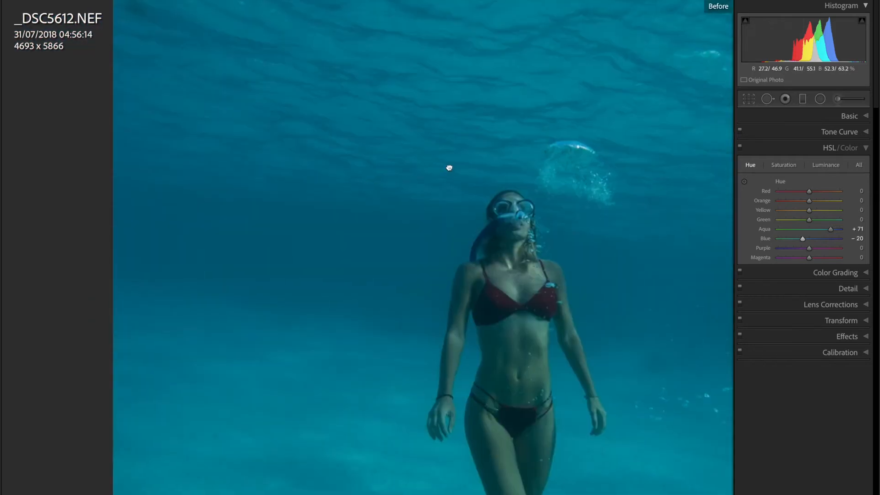
left_click_drag(447, 166, 574, 140)
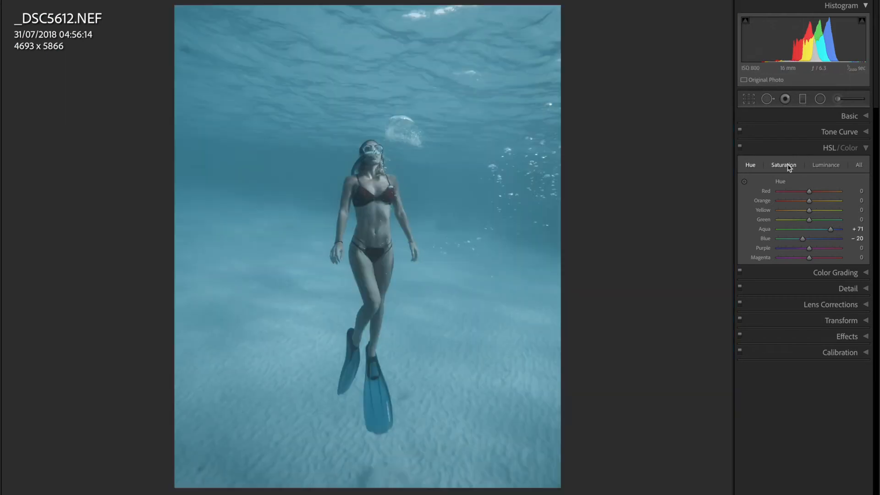
Adjust the Blue Primary calibration to Hue -58 and Saturation +90
left_click(789, 168)
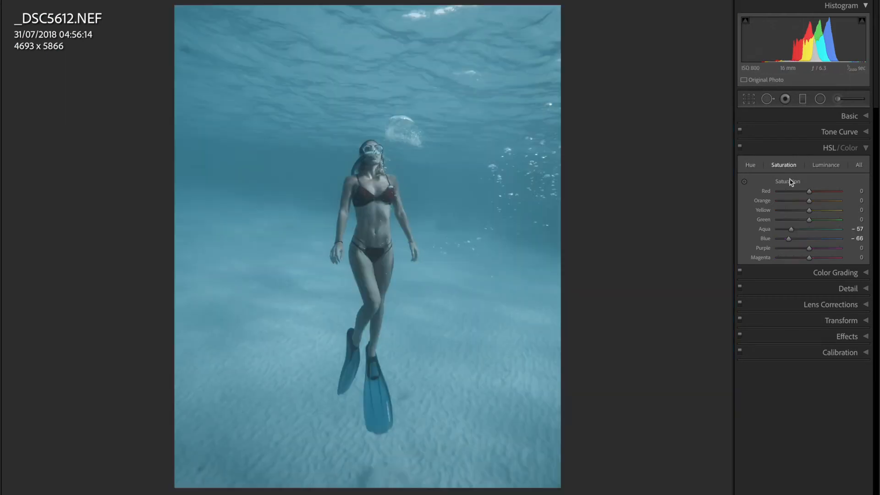
left_click(840, 148)
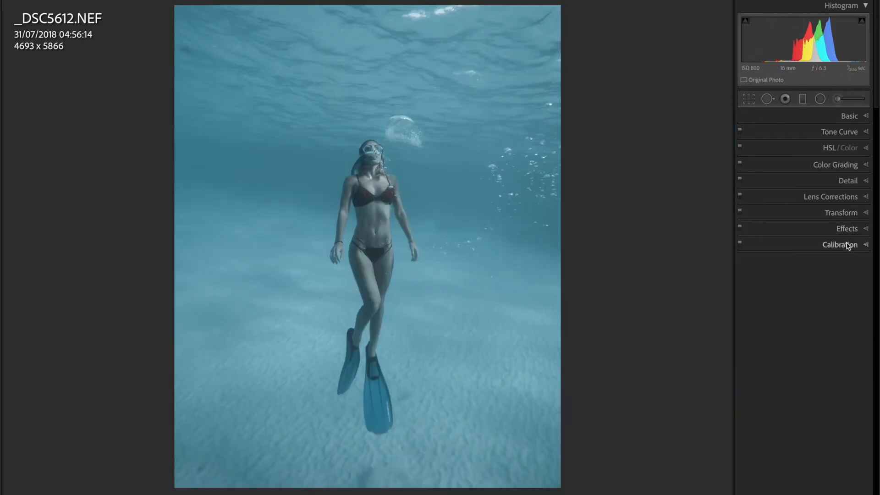
left_click(839, 245)
mouse_move(803, 387)
left_mouse_down()
mouse_move(834, 390)
mouse_move(788, 380)
left_mouse_up()
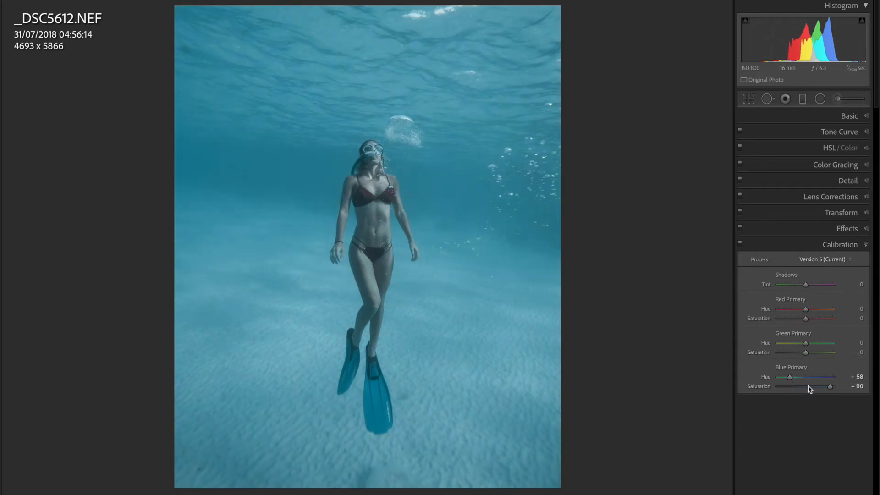
left_click(834, 250)
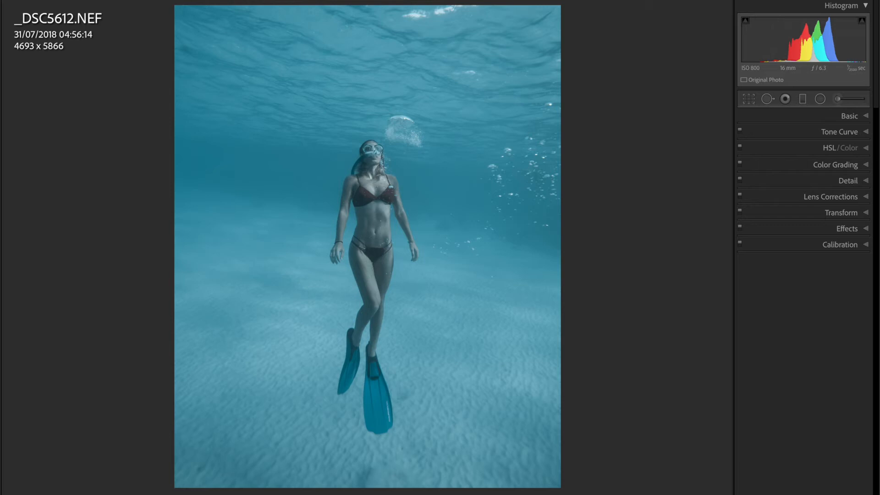
Set the HSL luminance of Yellow to -19, Aqua to +38 and Blue to -14
left_click(865, 150)
left_click(828, 167)
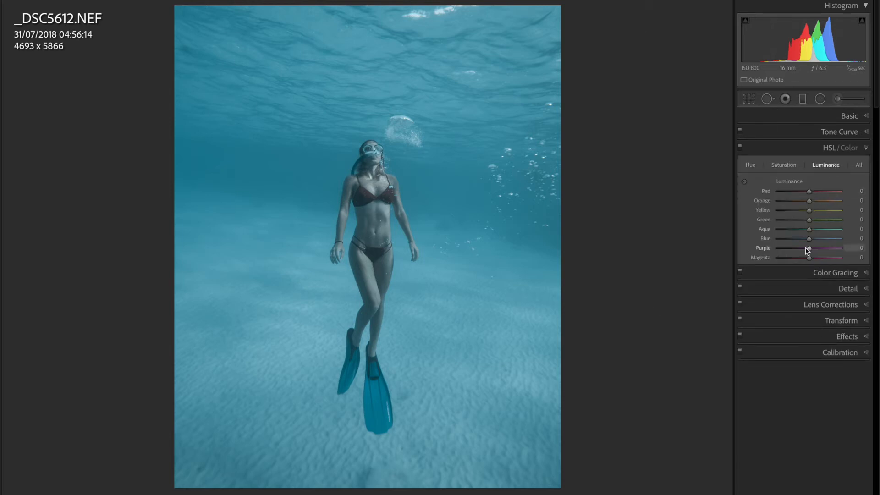
left_click_drag(809, 210, 821, 231)
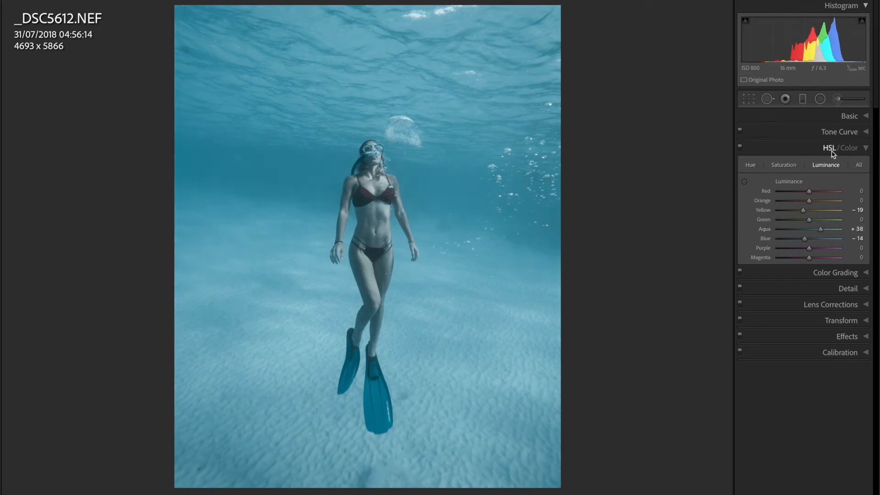
left_click(866, 148)
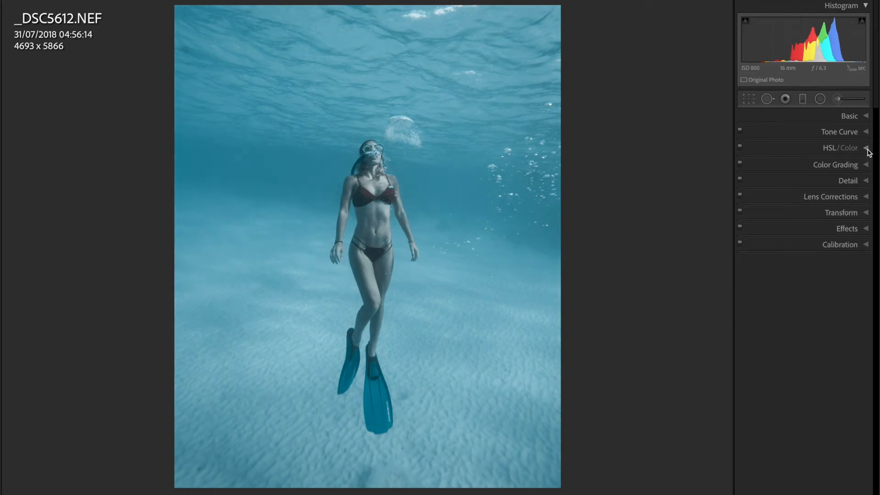
Set the basic tone to Contrast +23, Highlights -28, Shadows +38, Whites +29 and Blacks -18
left_click(853, 119)
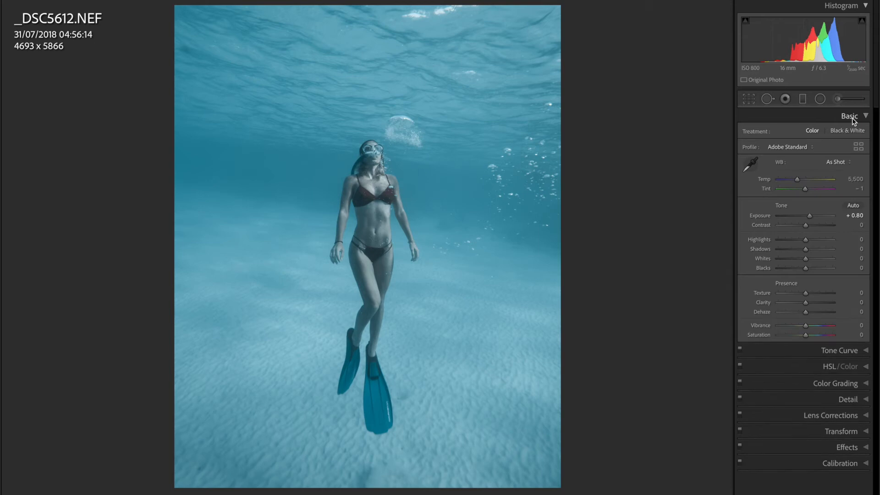
left_click_drag(808, 227, 817, 228)
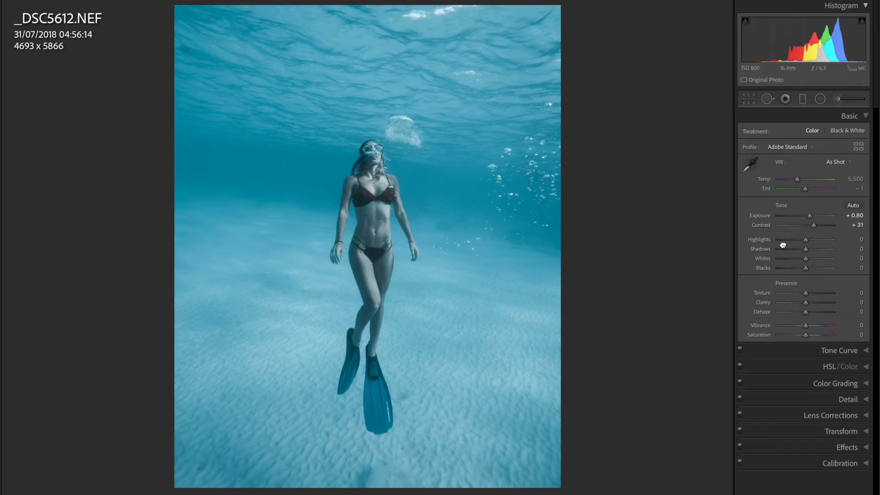
mouse_move(805, 239)
left_mouse_down()
mouse_move(778, 240)
mouse_move(797, 240)
left_mouse_up()
left_click_drag(814, 252, 813, 259)
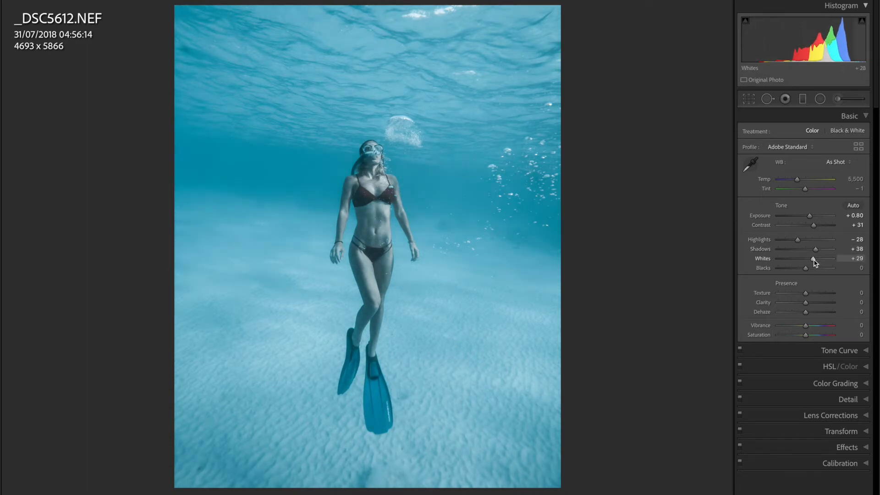
left_click_drag(816, 224, 813, 229)
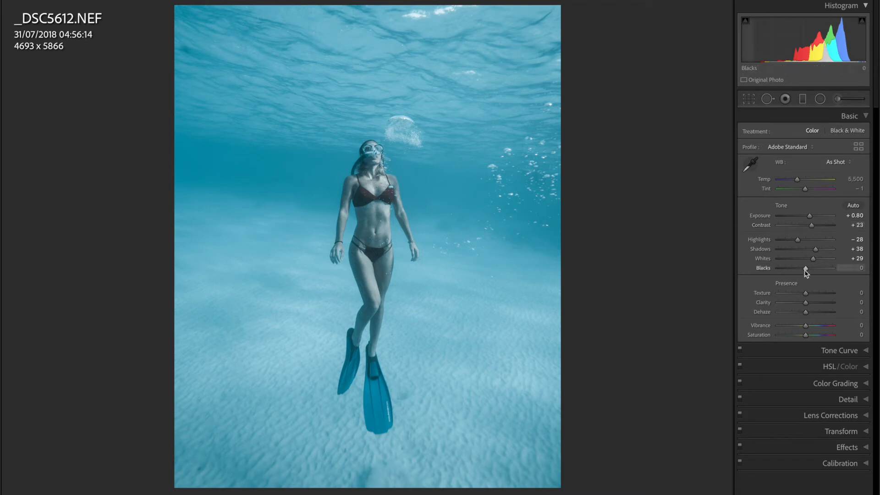
left_click_drag(806, 270, 793, 272)
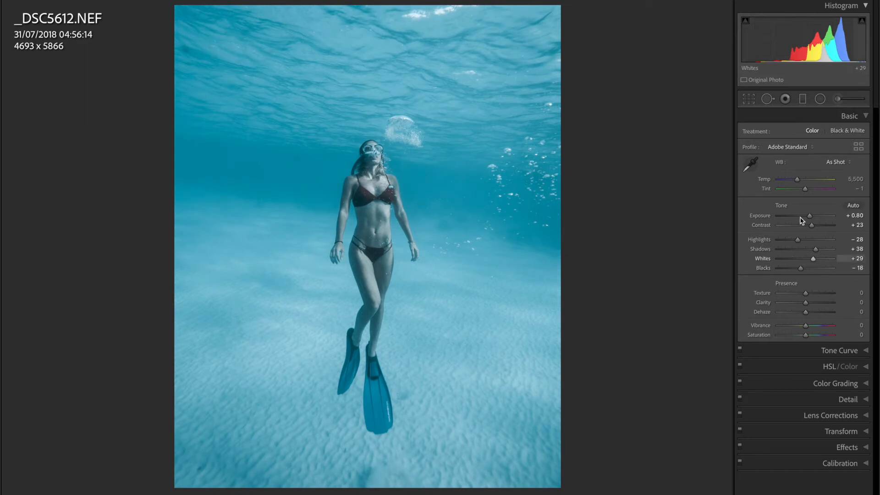
Shape the tone curve into a gentle S-curve with a slightly lifted black point
left_click(850, 119)
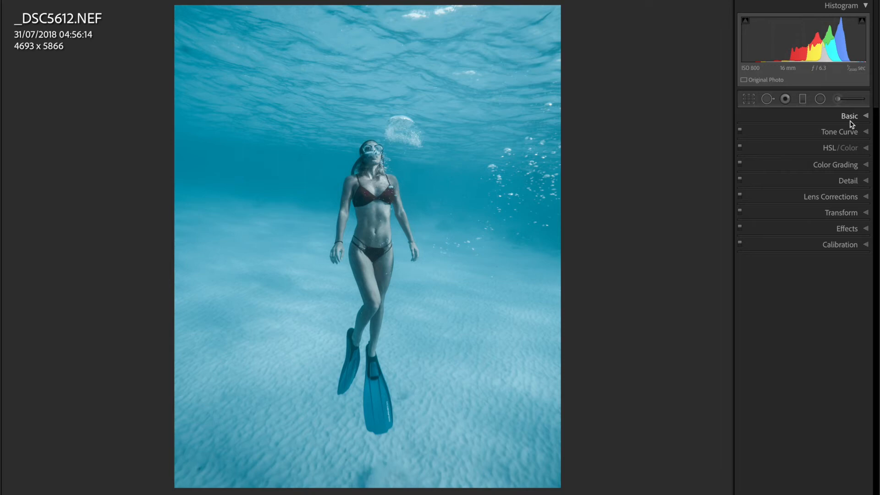
left_click(848, 132)
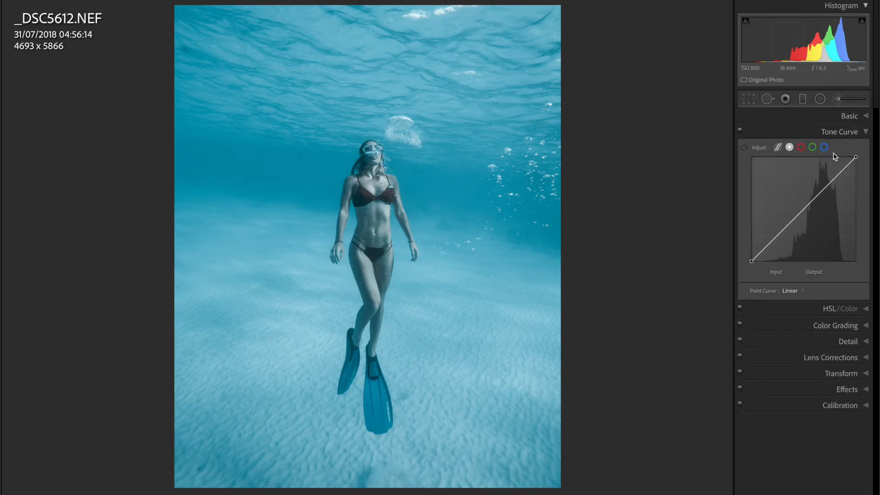
left_click_drag(752, 261, 768, 248)
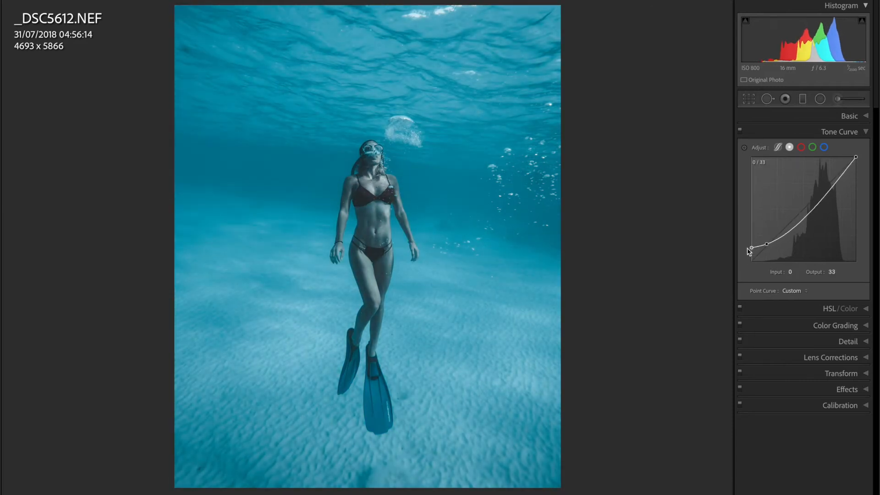
left_click_drag(775, 242, 751, 256)
left_click(765, 249)
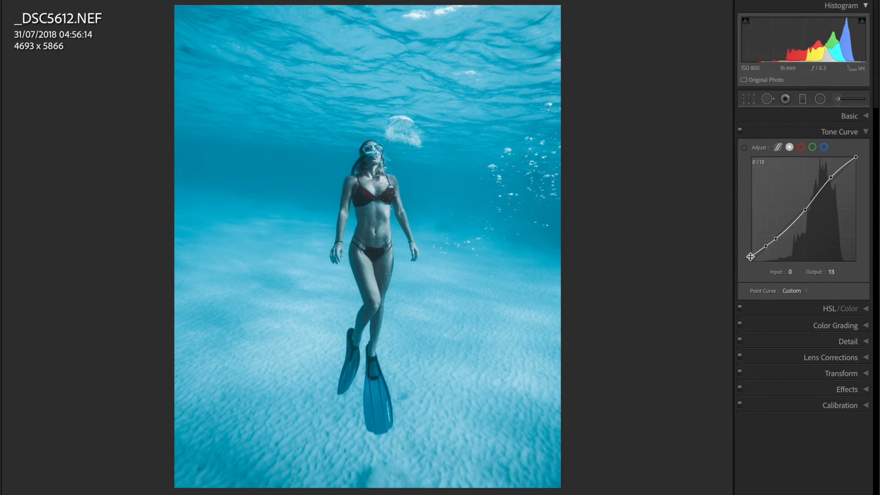
left_click_drag(751, 257, 761, 248)
left_click(848, 132)
Set the Blue Primary saturation in the calibration to +34
left_click(851, 118)
left_click(850, 118)
left_click(841, 245)
left_click(823, 387)
left_click_drag(822, 389, 816, 391)
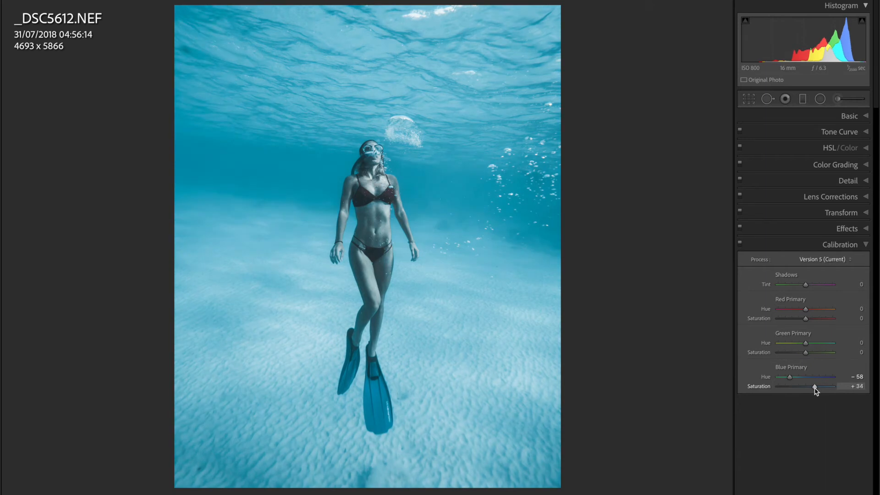
left_click(817, 247)
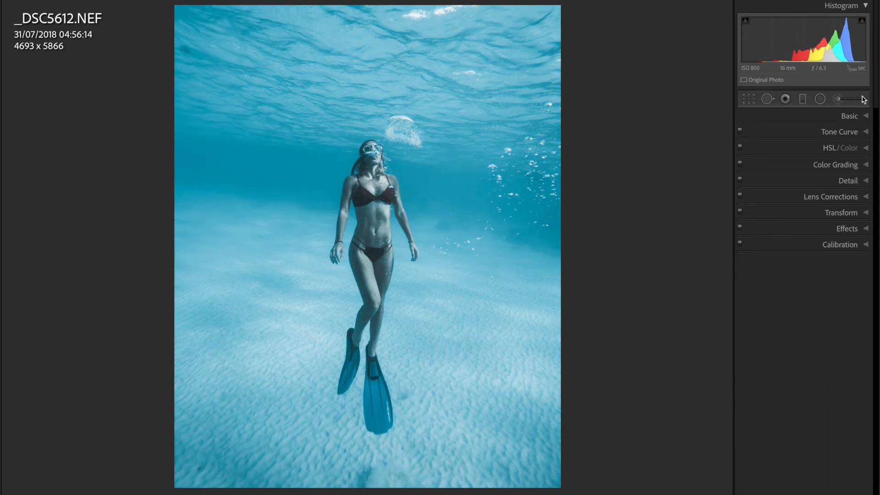
Warm the white balance to Temp 8,922 and Tint +53
left_click(851, 117)
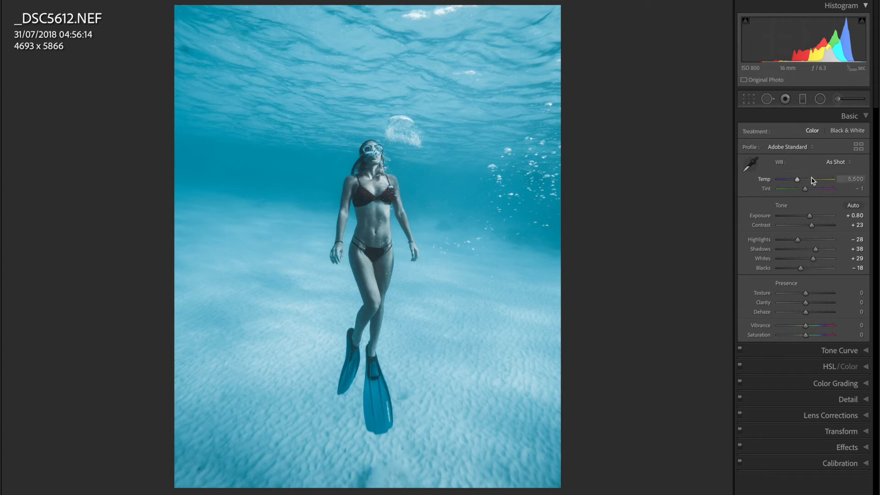
left_click_drag(798, 180, 820, 193)
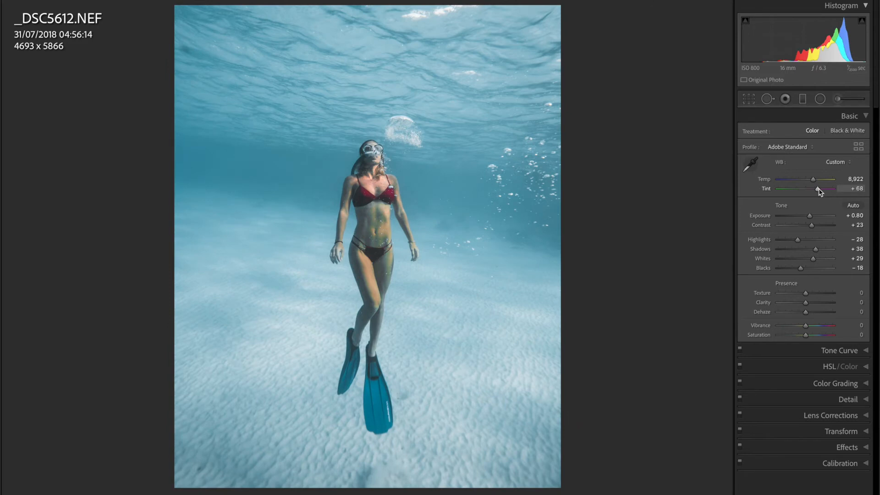
left_click_drag(819, 192, 816, 192)
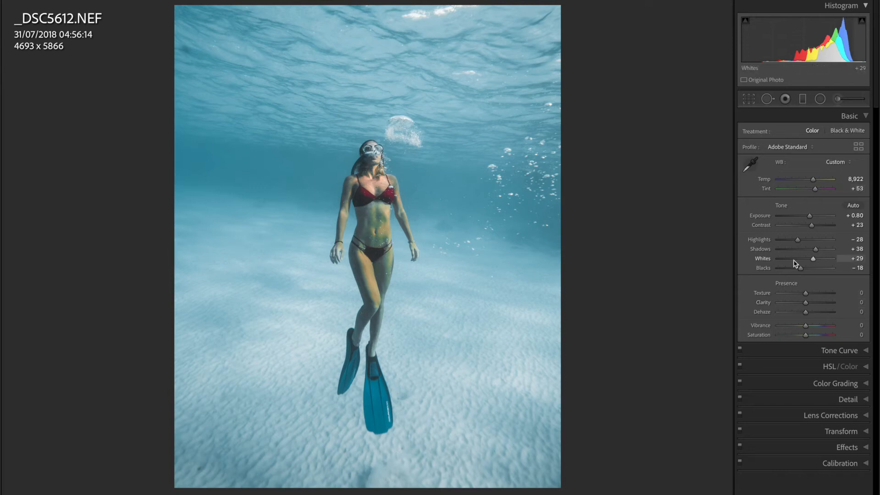
Set Clarity to +10 and compare the edit with the original photo
left_click_drag(807, 304, 810, 307)
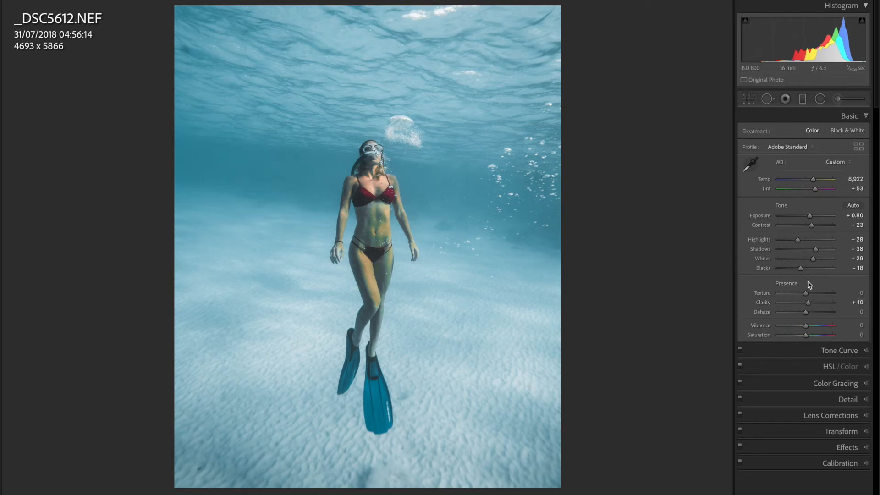
key("backslash")
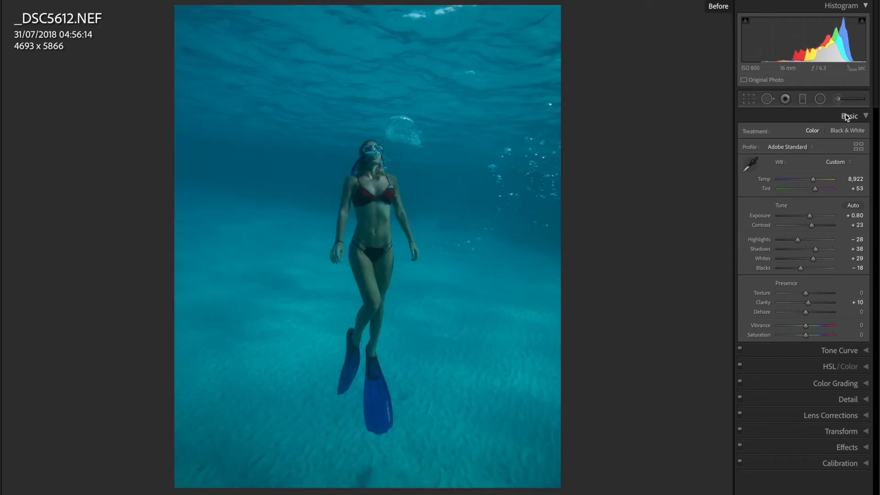
key("backslash")
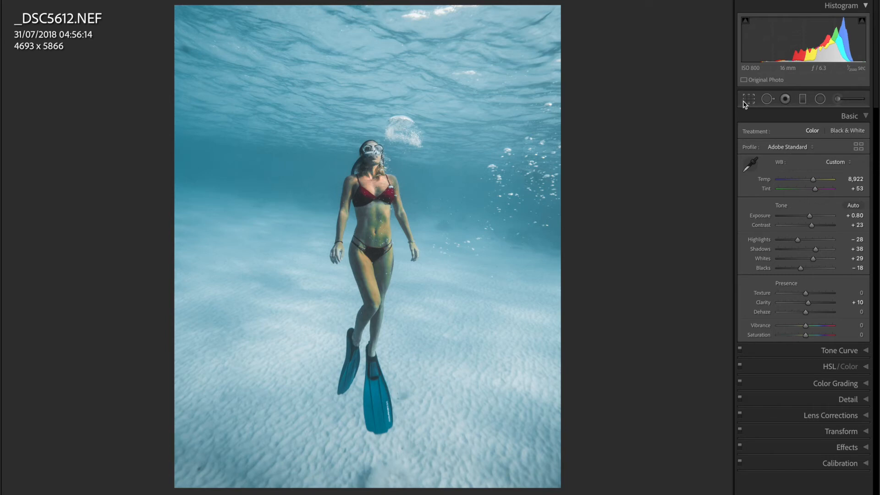
left_click(858, 118)
Set the sharpening Amount to 71 and Masking to 55
left_click(848, 180)
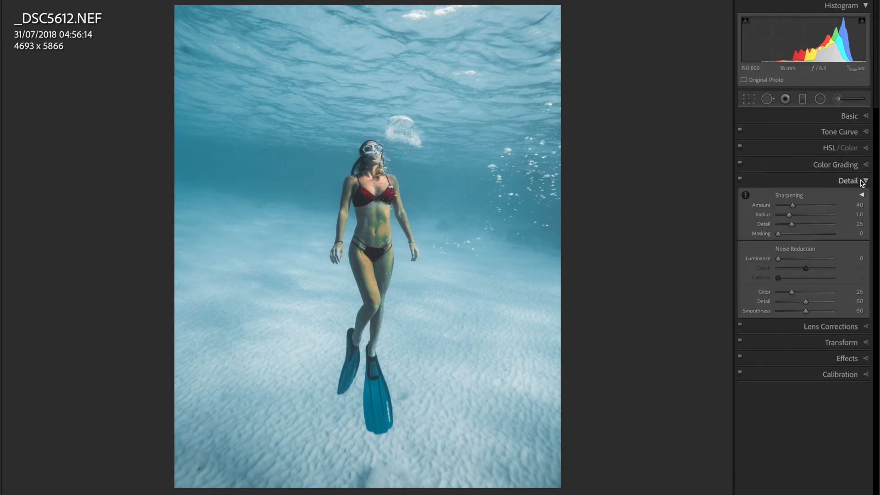
left_click_drag(800, 207, 808, 237)
left_click(804, 233)
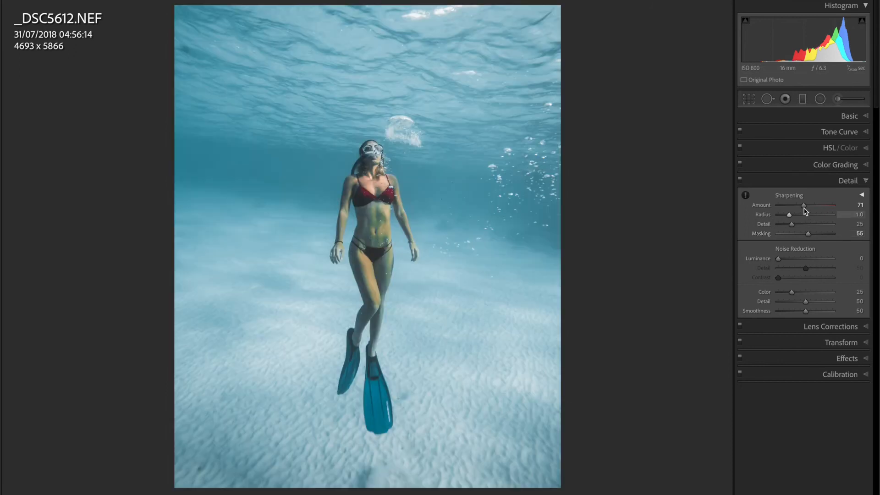
left_click(856, 183)
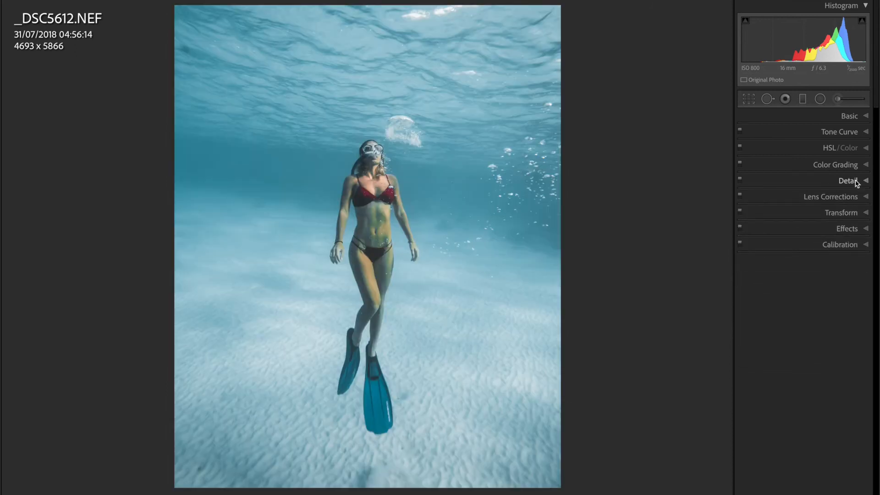
Try the lens profile corrections, toggling them to compare their effect on the fins and the diver up close
left_click(807, 197)
left_click(788, 211)
left_click(764, 235)
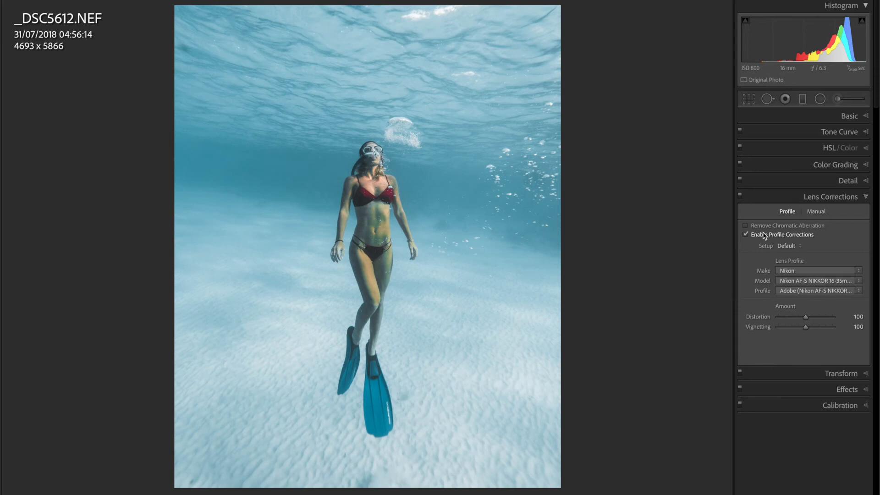
left_click(765, 236)
left_click(479, 442)
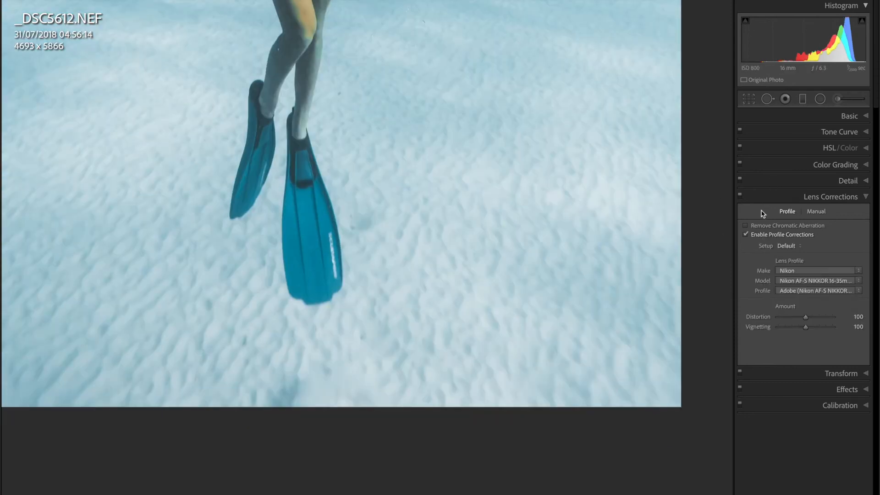
left_click(746, 235)
left_click(746, 236)
left_click_drag(408, 185, 709, 284)
left_click_drag(405, 89, 399, 321)
left_click_drag(345, 139, 149, 139)
left_click(745, 234)
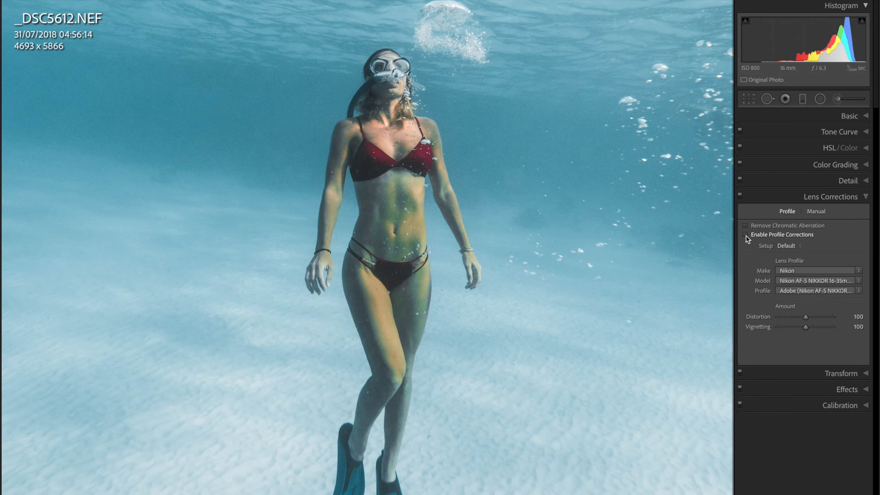
left_click(533, 242)
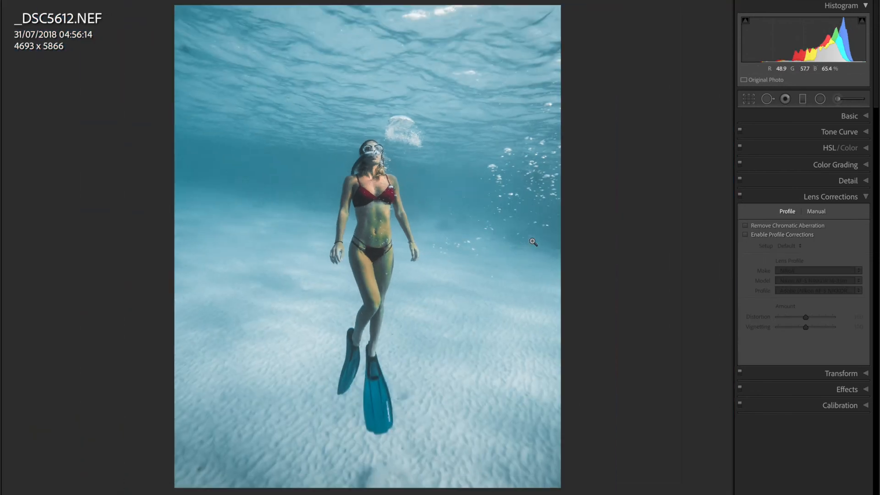
left_click(849, 198)
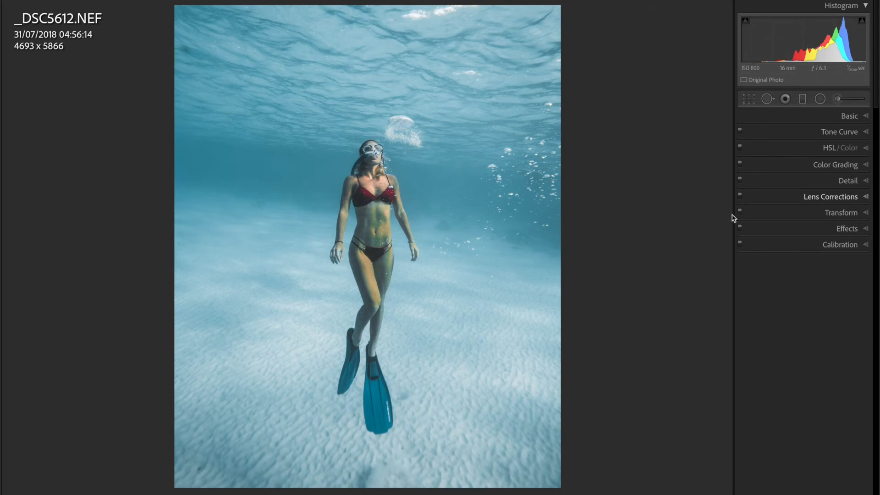
Paint over the diver's torso and chest with the Adjustment Brush at Temp 68 and Tint 52
left_click(386, 266)
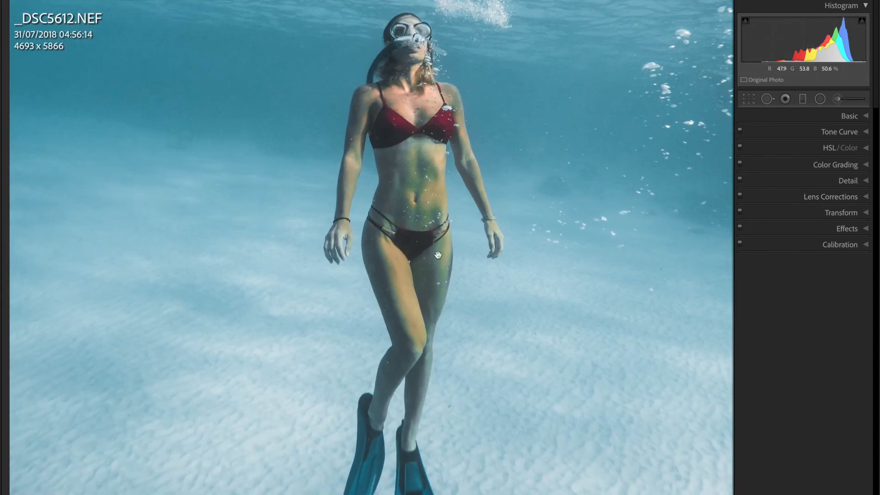
left_click(838, 100)
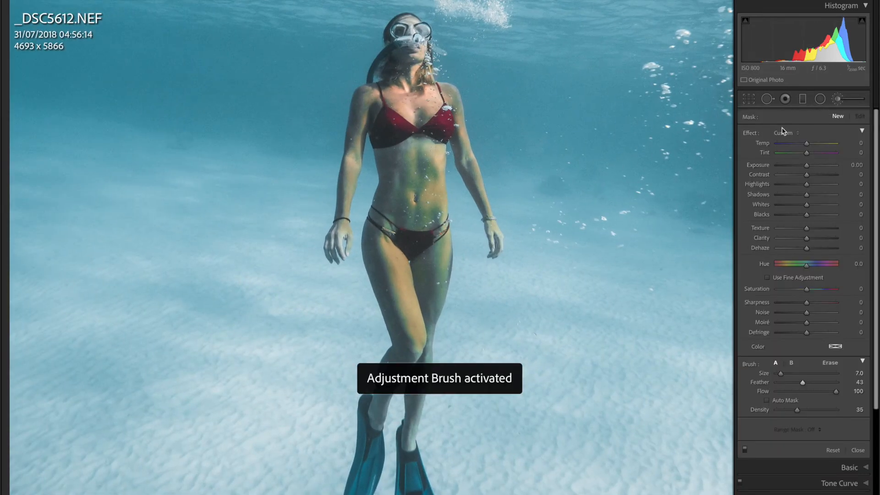
mouse_move(806, 144)
left_mouse_down()
mouse_move(826, 144)
mouse_move(821, 157)
left_mouse_up()
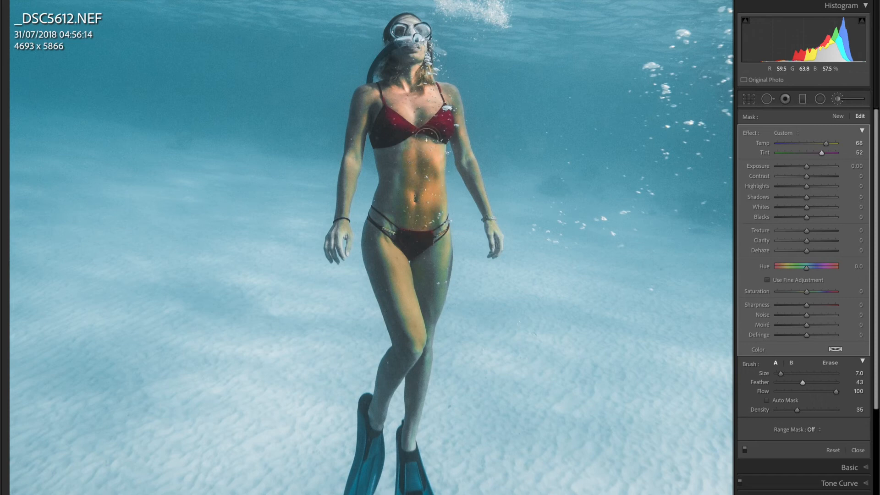
mouse_move(408, 174)
left_mouse_down()
mouse_move(394, 222)
mouse_move(402, 118)
mouse_move(401, 201)
mouse_move(395, 217)
mouse_move(399, 185)
mouse_move(391, 213)
left_mouse_up()
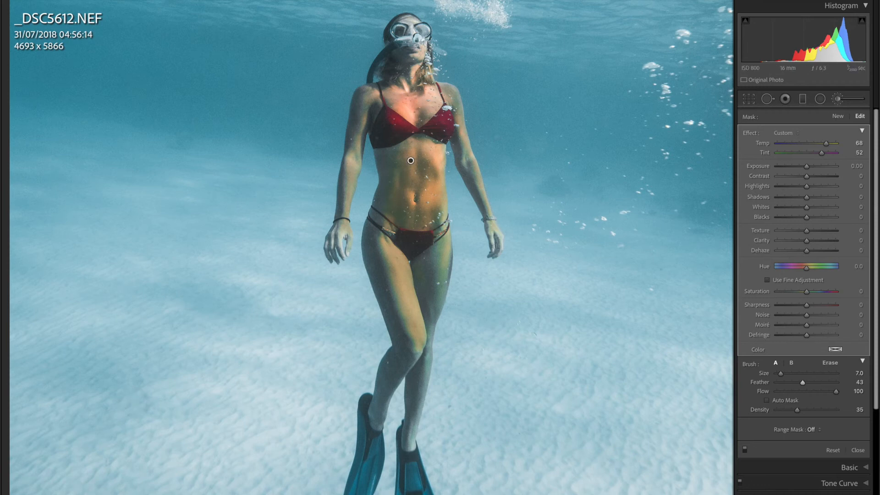
Extend the skin mask over the thighs with a size 10, feather 17 brush and undo the stray stroke over the water
key("o")
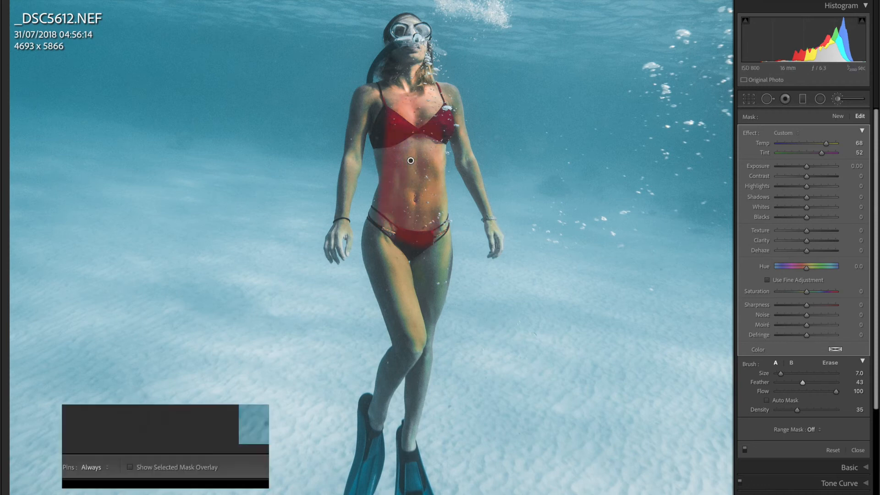
mouse_move(425, 230)
left_mouse_down()
mouse_move(427, 300)
mouse_move(428, 241)
mouse_move(433, 293)
mouse_move(430, 251)
left_mouse_up()
mouse_move(808, 374)
left_mouse_down()
mouse_move(784, 374)
mouse_move(787, 383)
left_mouse_up()
left_click(813, 383)
mouse_move(411, 253)
left_mouse_down()
mouse_move(410, 286)
mouse_move(397, 242)
mouse_move(404, 294)
mouse_move(394, 233)
mouse_move(389, 261)
mouse_move(408, 166)
mouse_move(395, 122)
mouse_move(433, 108)
mouse_move(392, 103)
mouse_move(409, 74)
mouse_move(287, 57)
left_mouse_up()
scroll(396, 101, "down", 2)
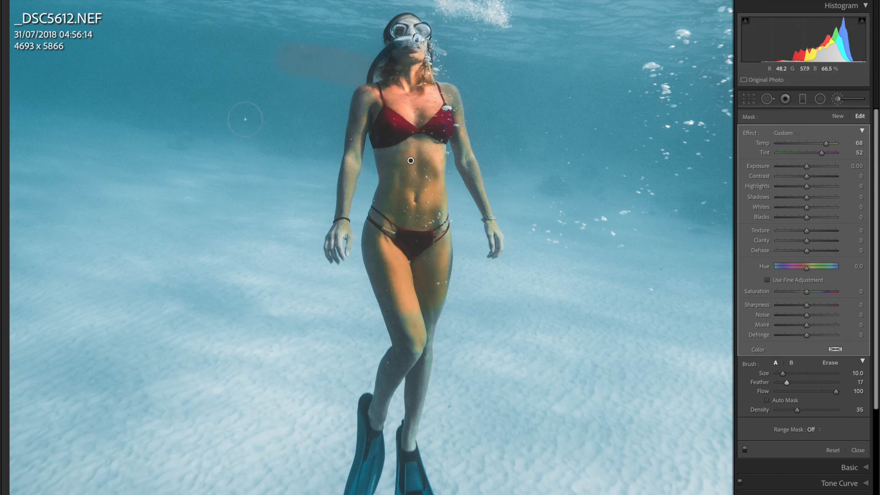
key("ctrl+z")
Paint the skin mask over the diver's face and one arm, and reduce the brush to size 3 with feather 41
scroll(397, 72, "down", 2)
mouse_move(402, 43)
left_mouse_down()
mouse_move(373, 118)
mouse_move(367, 107)
mouse_move(341, 193)
left_mouse_up()
key("bracketleft")
key("bracketleft")
left_click_drag(787, 383, 801, 382)
key("bracketleft")
With the mask overlay shown, extend the skin mask over the arms, hands, lower legs and hair, and clean up its edges
key("o")
left_click_drag(456, 126, 494, 247)
left_click_drag(446, 285, 411, 445)
left_click_drag(340, 236, 337, 253)
left_click_drag(378, 438, 376, 463)
key("alt")
left_click_drag(494, 216, 489, 186)
left_click_drag(382, 333, 387, 346)
left_click_drag(383, 32, 398, 11)
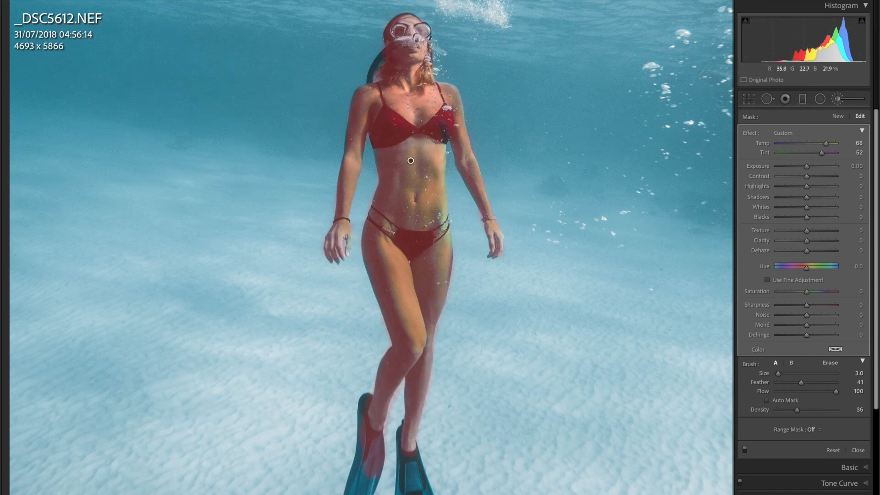
Hide the mask overlay, set the skin mask's Tint to 100 and enlarge the brush to size 7
key("o")
left_click_drag(822, 152, 836, 153)
key("bracketright")
key("bracketright")
key("bracketright")
key("bracketright")
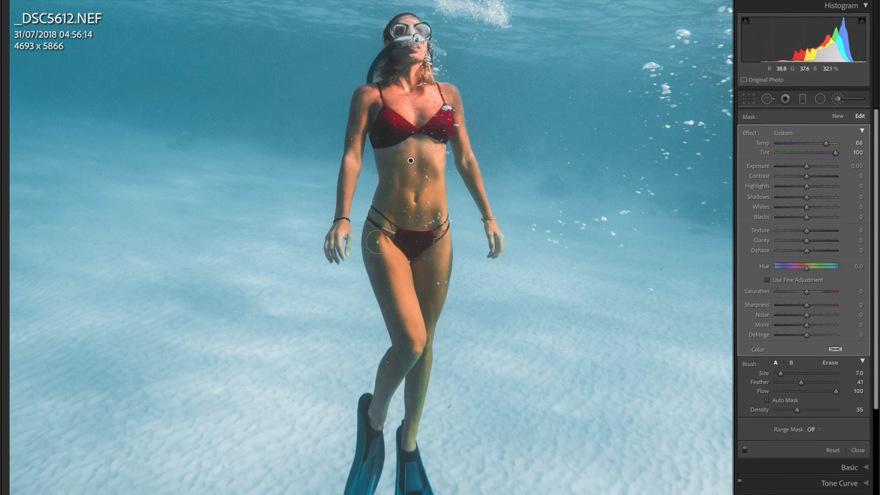
Set the skin mask's Temp to 83 and touch up the torso and shoulder, ending with a size 2 brush
key("bracketleft")
key("bracketleft")
key("bracketleft")
key("bracketleft")
key("bracketleft")
mouse_move(829, 153)
left_mouse_down()
mouse_move(836, 154)
mouse_move(826, 145)
mouse_move(838, 145)
mouse_move(832, 150)
left_mouse_up()
key("]")
mouse_move(395, 206)
left_mouse_down()
mouse_move(386, 112)
mouse_move(364, 97)
left_mouse_up()
key("[")
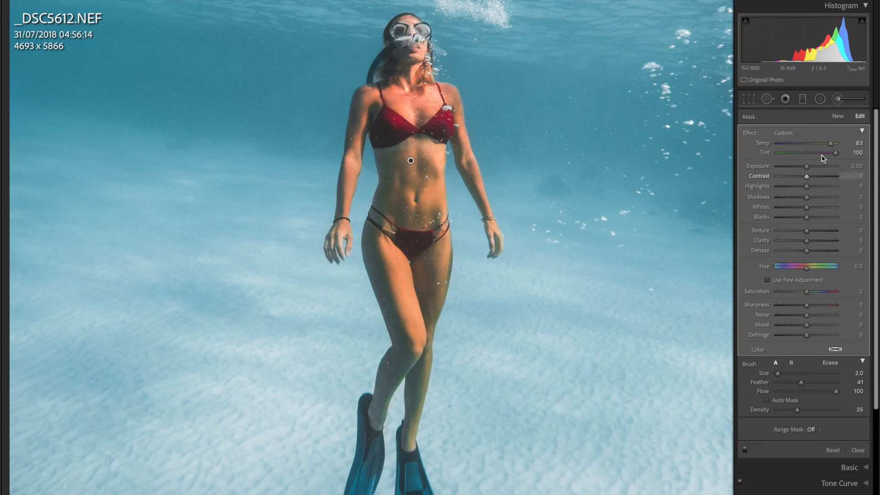
Set the skin mask's Temp and Tint to 1 to preview the skin without the correction
left_click(814, 144)
mouse_move(814, 144)
left_mouse_down()
mouse_move(804, 143)
mouse_move(843, 144)
mouse_move(808, 144)
left_mouse_up()
left_click(807, 153)
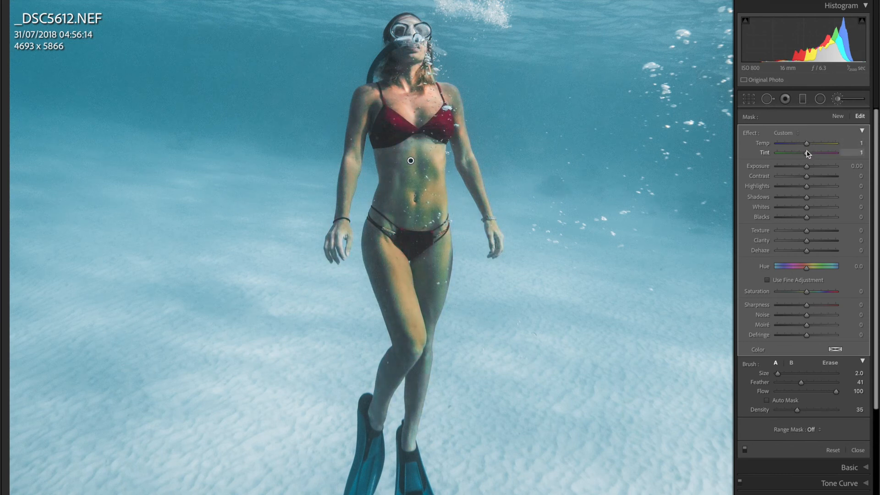
Set the skin mask's Tint to 96 and Temp to about 84
left_click(834, 153)
left_click_drag(836, 154, 834, 152)
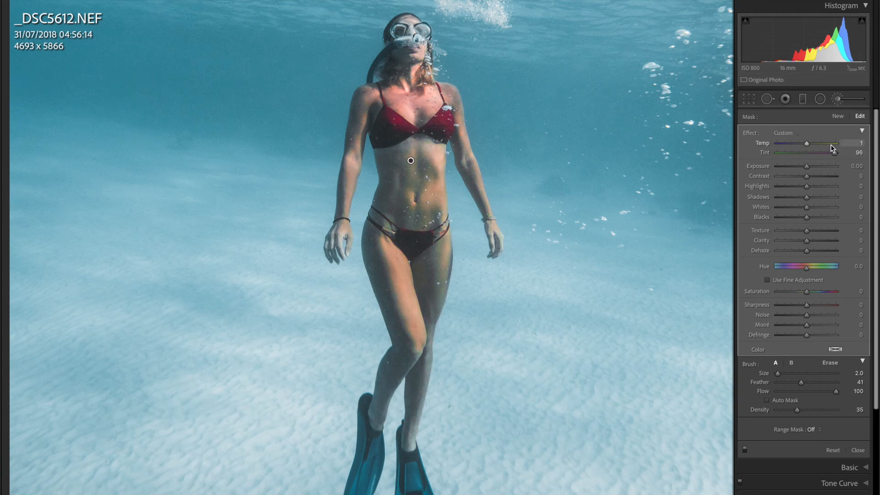
left_click(832, 144)
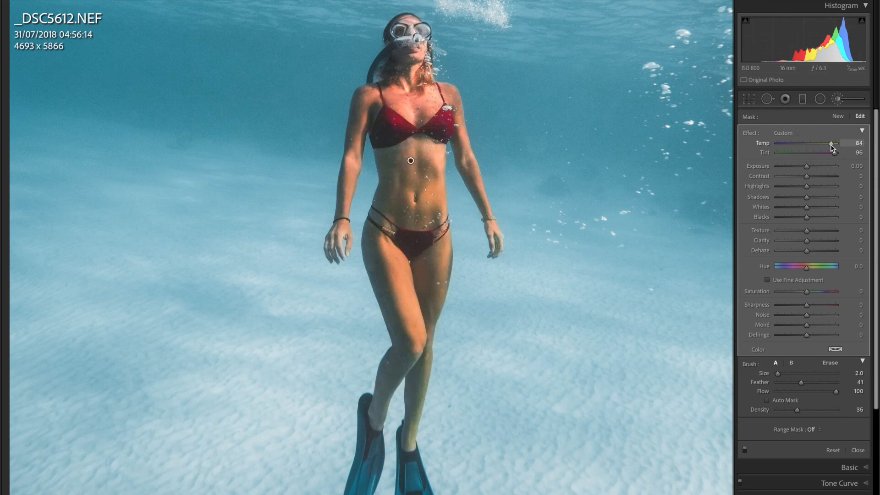
left_click_drag(831, 146, 833, 147)
Create a new brush mask with Tint 44 and paint it over the lower legs with a size 5 brush
left_click(839, 116)
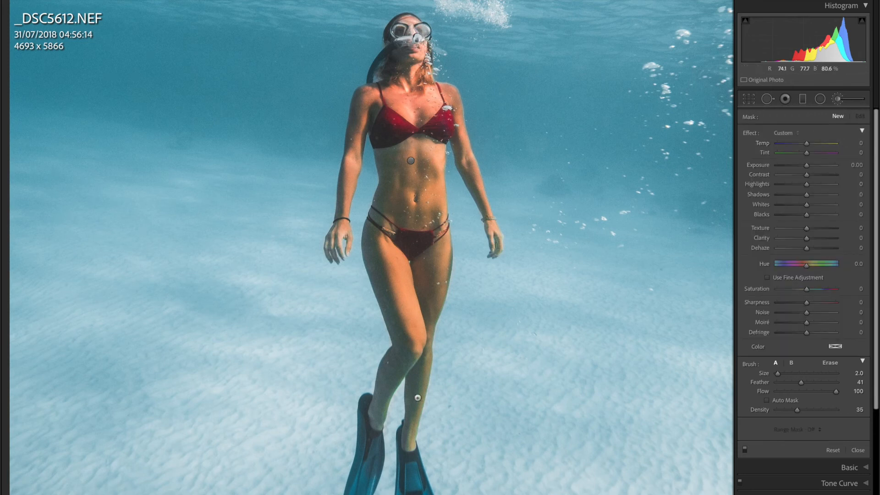
left_click_drag(806, 152, 819, 153)
scroll(422, 372, "up", 3)
mouse_move(421, 372)
left_mouse_down()
mouse_move(405, 392)
mouse_move(415, 403)
mouse_move(416, 394)
mouse_move(409, 442)
left_mouse_up()
mouse_move(393, 372)
left_mouse_down()
mouse_move(383, 400)
mouse_move(388, 377)
left_mouse_up()
key("h")
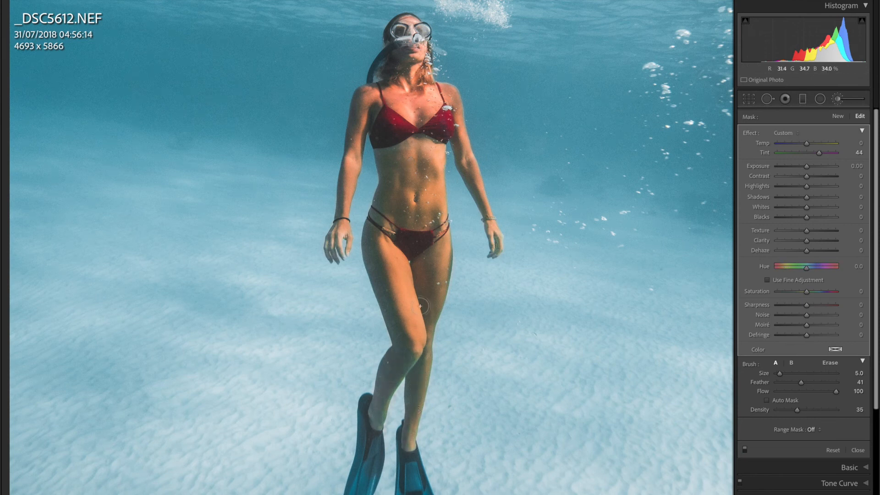
Set the leg mask to Temp 31 and Tint 81 and paint the outer thigh with a size 3 brush
left_click_drag(807, 143, 831, 156)
key("bracketleft")
key("bracketleft")
left_click_drag(450, 244, 451, 255)
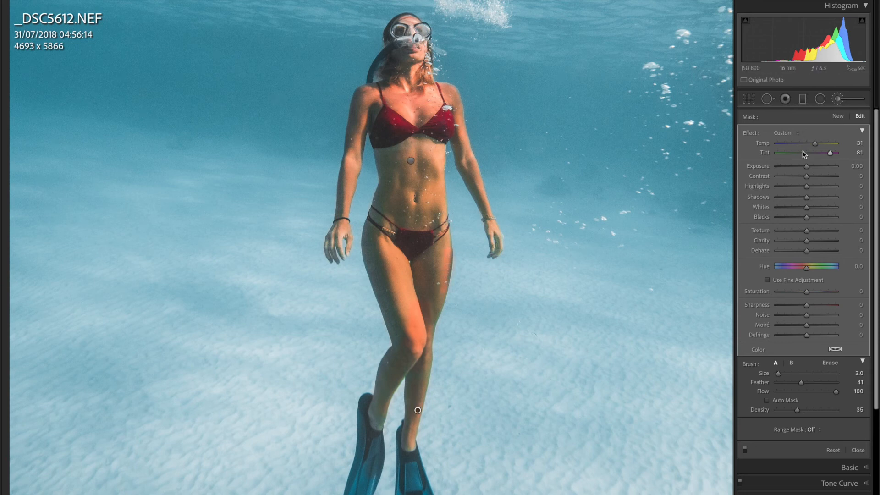
Set the leg mask's Tint to 33, paint over the other calf down to the ankle, and finish the brush adjustment
left_click_drag(829, 153, 817, 156)
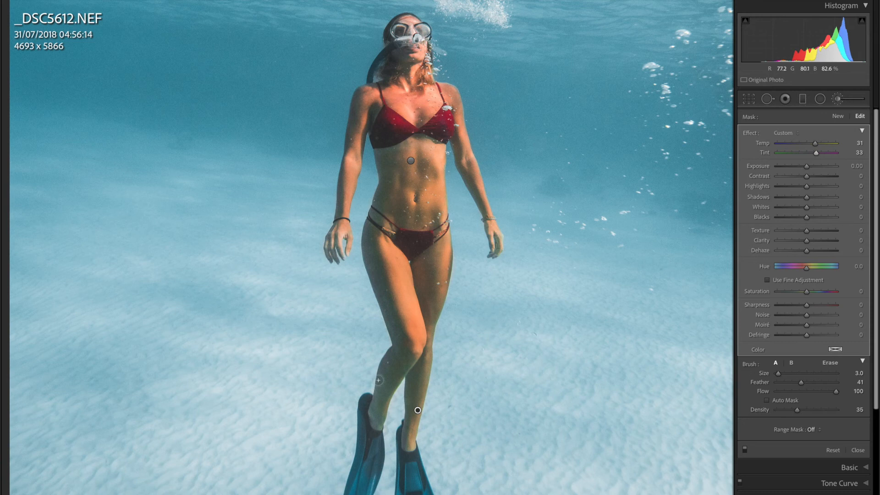
left_click_drag(390, 359, 372, 431)
left_click(838, 98)
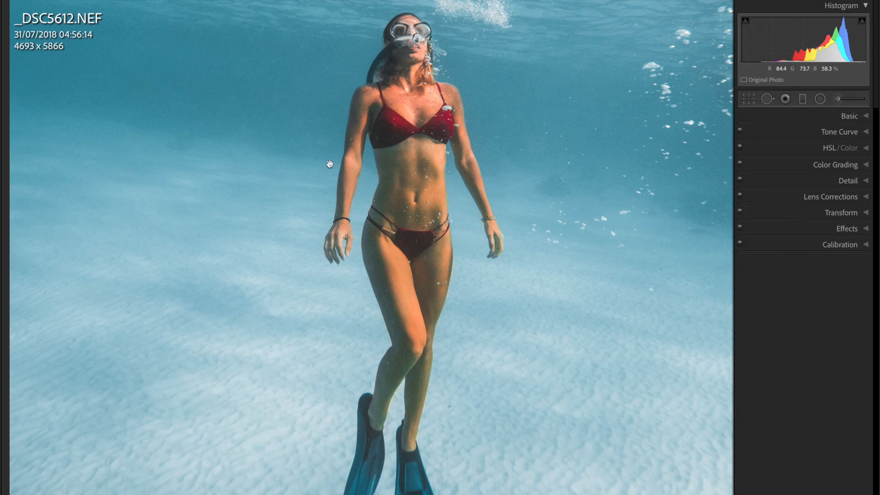
left_click(837, 99)
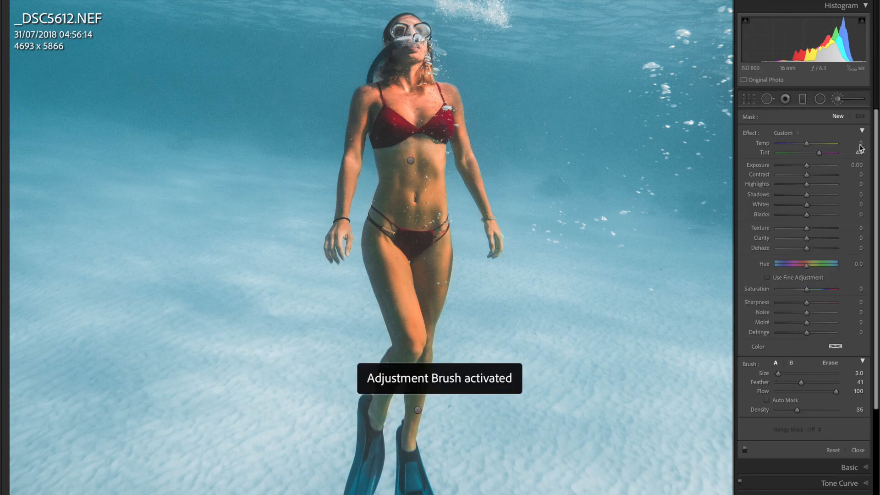
left_click(839, 98)
left_click(468, 146)
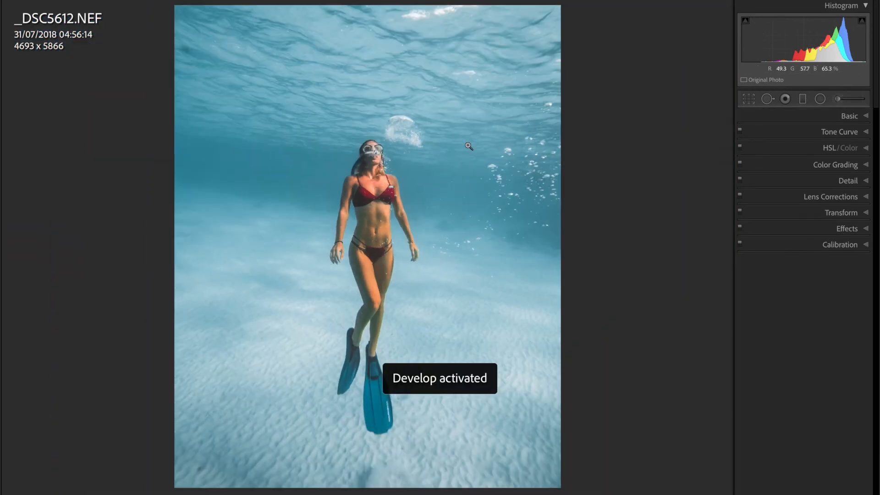
Set the HSL Hue to -5 for Orange and -13 for Yellow
left_click(752, 147)
mouse_move(809, 200)
left_mouse_down()
mouse_move(785, 200)
mouse_move(819, 213)
mouse_move(806, 212)
left_mouse_up()
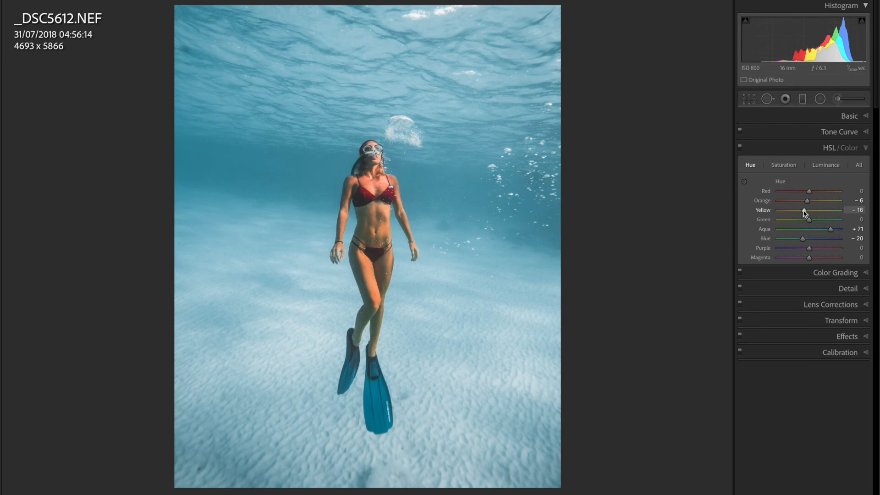
mouse_move(807, 196)
left_mouse_down()
mouse_move(823, 196)
mouse_move(804, 196)
left_mouse_up()
mouse_move(804, 210)
left_mouse_down()
mouse_move(798, 203)
mouse_move(811, 203)
mouse_move(805, 214)
mouse_move(777, 210)
mouse_move(808, 211)
left_mouse_up()
Set the HSL Saturation to -19 for Orange, -4 for Yellow and -64 for Green
left_click(784, 165)
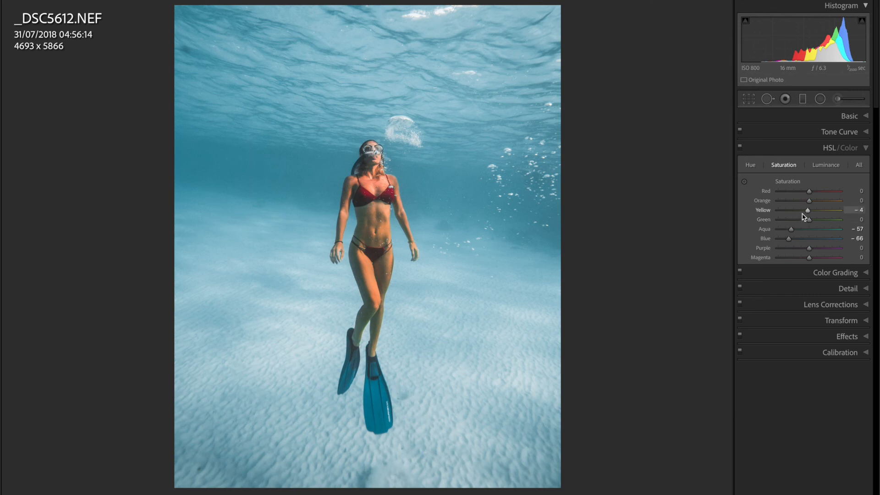
left_click_drag(810, 224, 787, 223)
left_click_drag(808, 248, 801, 255)
left_click(751, 166)
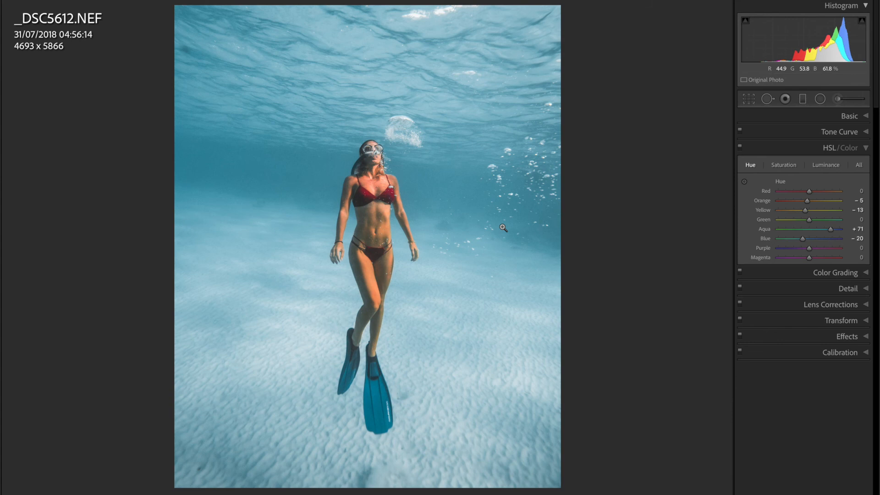
left_click(867, 150)
Add a graduated filter from the photo's top edge down to the diver's hips with Exposure 0.48 and Contrast 31
left_click(803, 98)
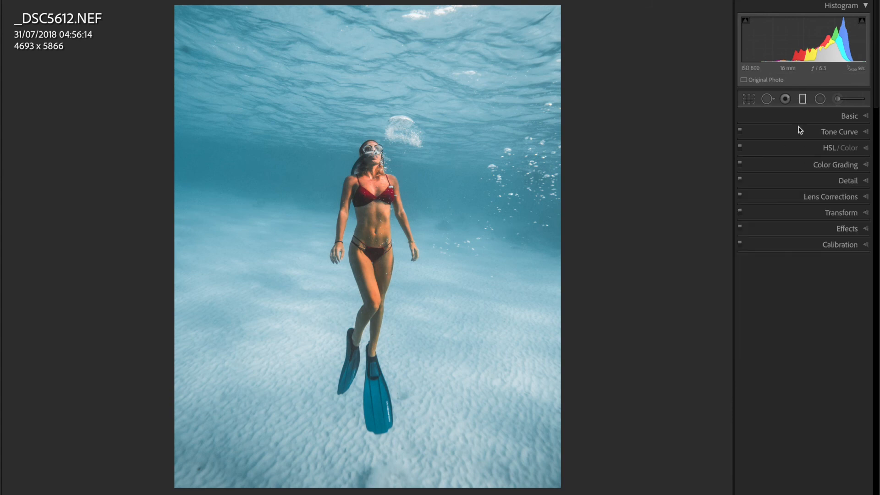
double_click(819, 152)
left_click_drag(806, 165, 813, 165)
left_click_drag(388, 6, 378, 243)
left_click_drag(812, 166, 810, 166)
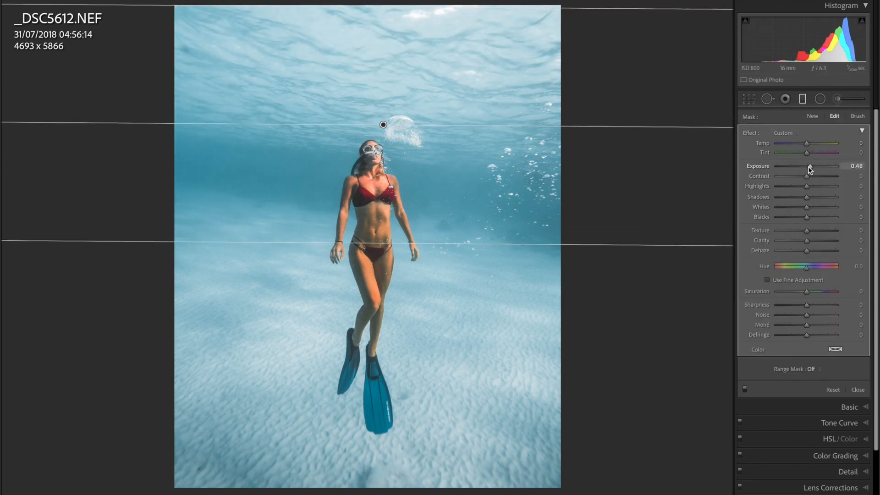
left_click(815, 176)
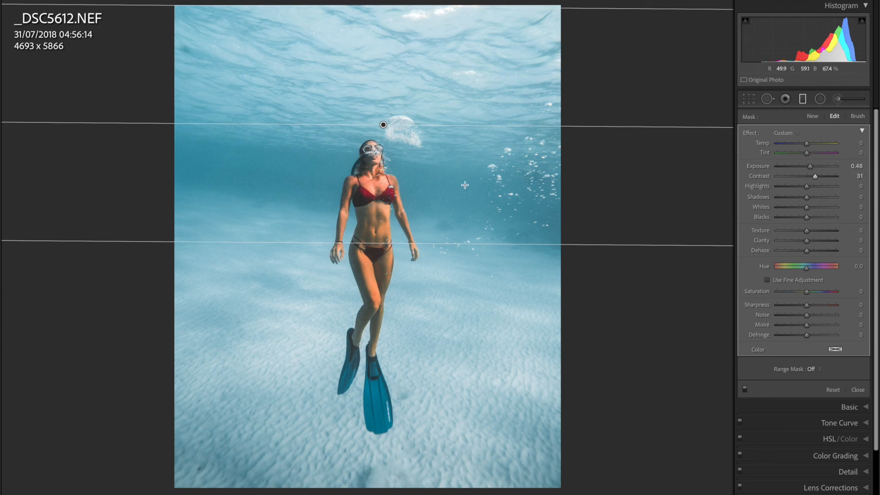
Add a second graduated filter rising from the photo's bottom edge to the fins, with Exposure -0.02, Contrast 0 and Clarity -40
left_click_drag(370, 489, 370, 338)
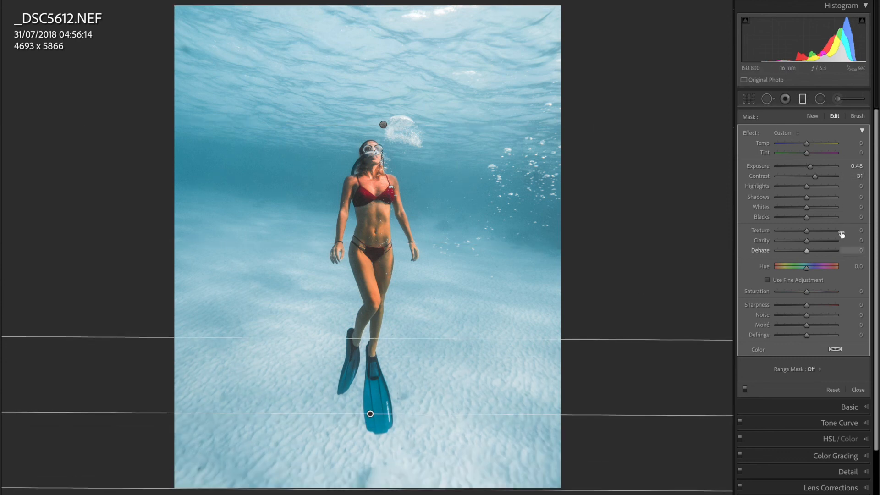
left_click_drag(810, 167, 808, 168)
double_click(814, 177)
left_click(795, 241)
left_click_drag(370, 414, 369, 432)
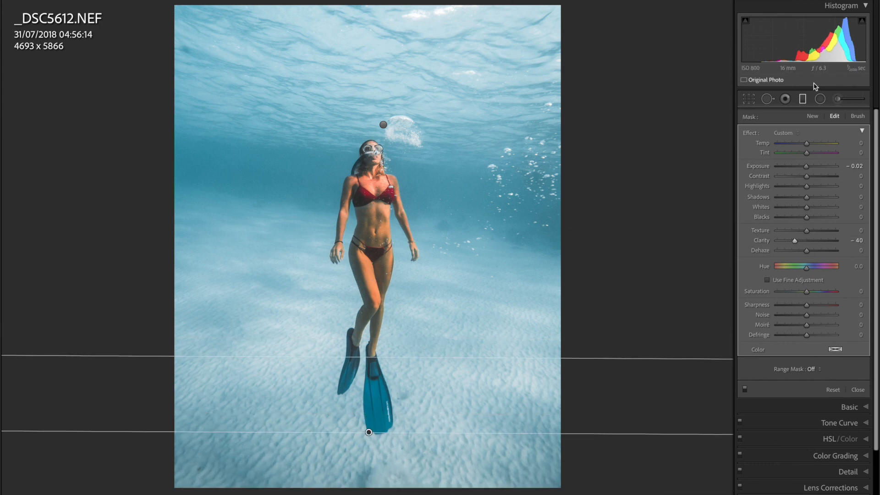
left_click(805, 98)
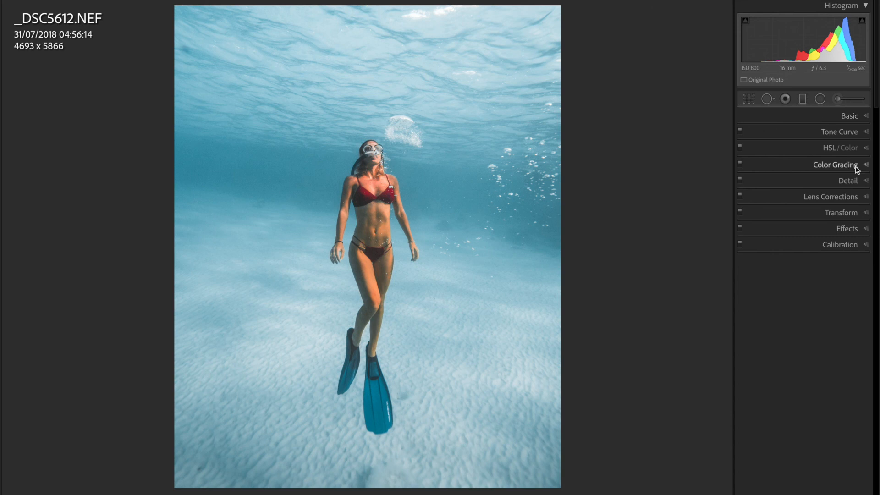
Set the Red Primary calibration to Hue -2 and Saturation +25
left_click(861, 149)
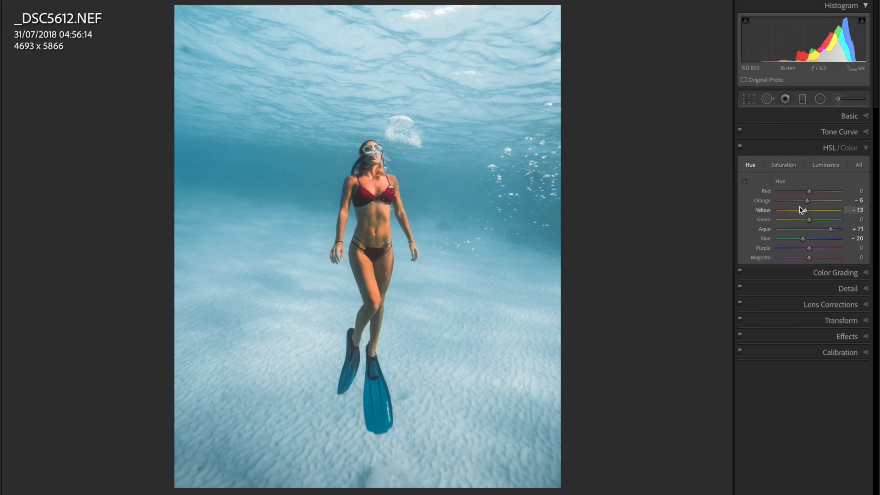
left_click(861, 149)
left_click(845, 250)
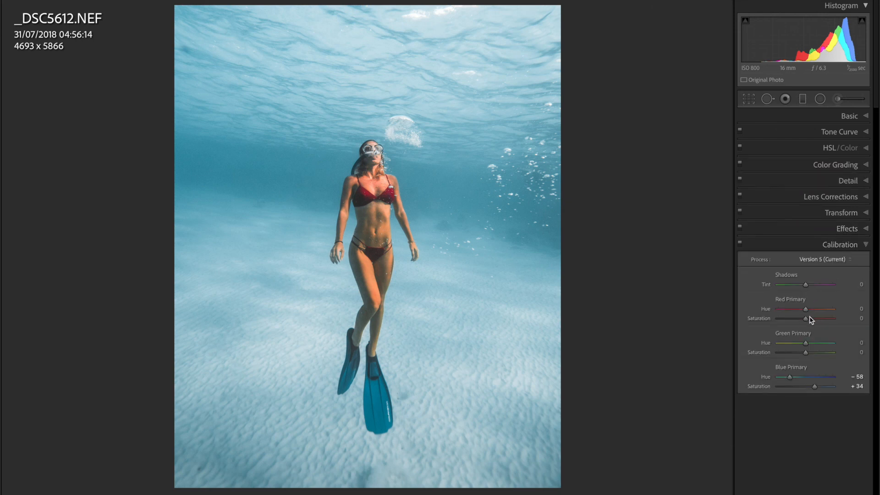
mouse_move(805, 310)
left_mouse_down()
mouse_move(825, 321)
mouse_move(805, 314)
left_mouse_up()
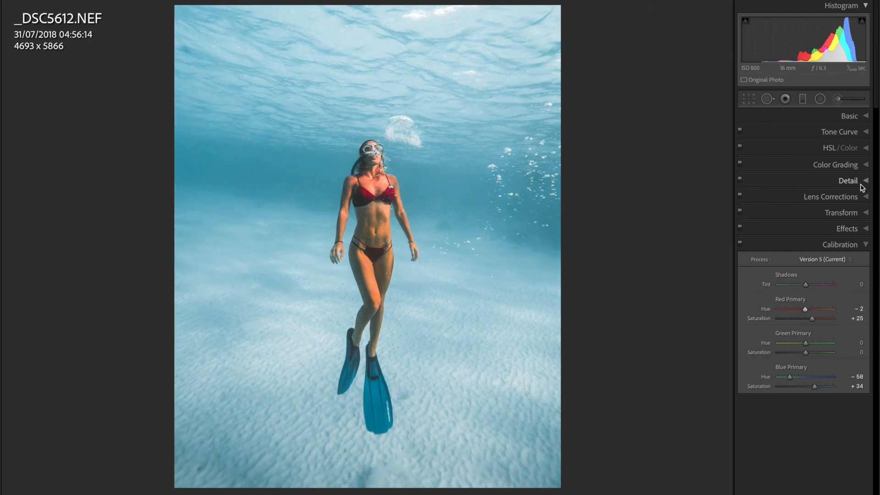
Check the HSL Saturation values and raise the Red Primary calibration Saturation to about +42
left_click(864, 148)
left_click(783, 166)
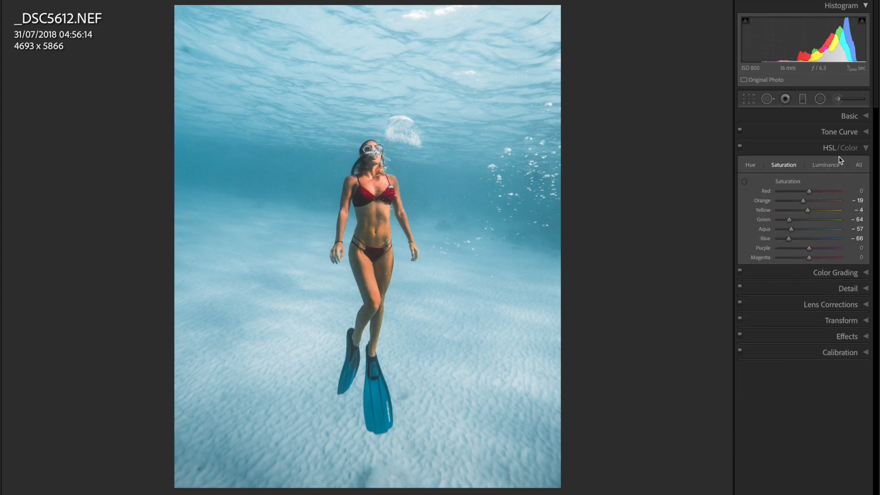
left_click(865, 147)
left_click(844, 244)
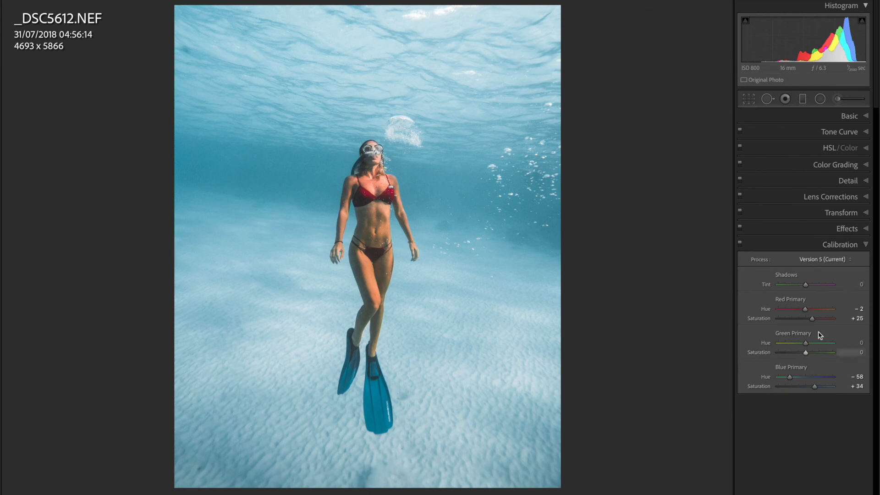
left_click_drag(815, 319, 820, 319)
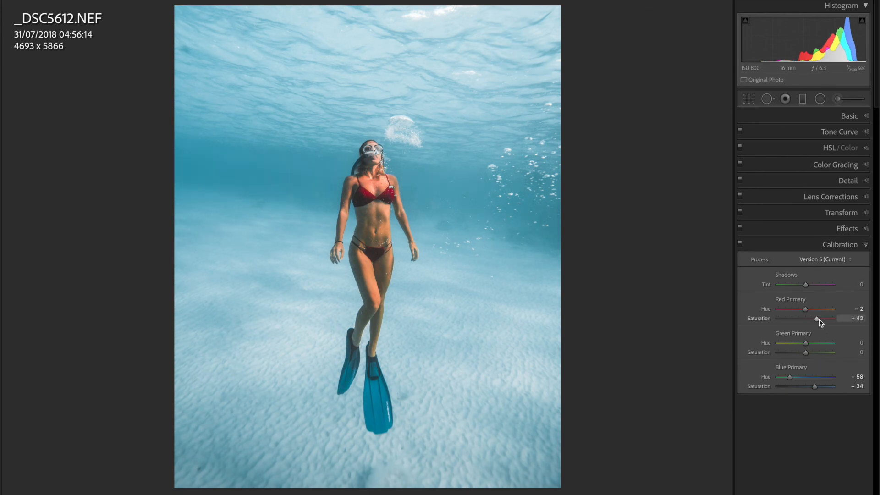
left_click_drag(808, 315, 805, 316)
Fine-tune the reds in HSL, shifting the Red Hue to about +14
left_click(866, 149)
left_click_drag(801, 193, 811, 196)
left_click(750, 165)
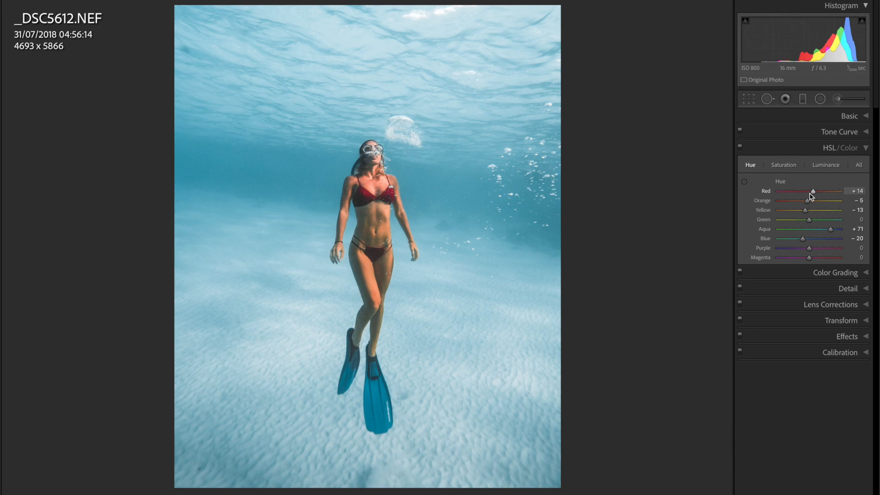
left_click_drag(811, 195, 811, 194)
left_click(864, 148)
Compare the edited photo with its original version and review the basic tone settings
key("backslash")
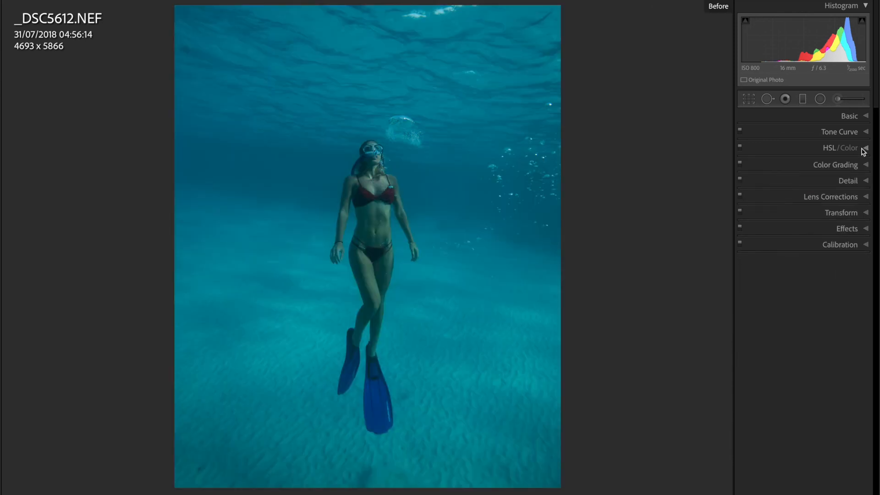
key("backslash")
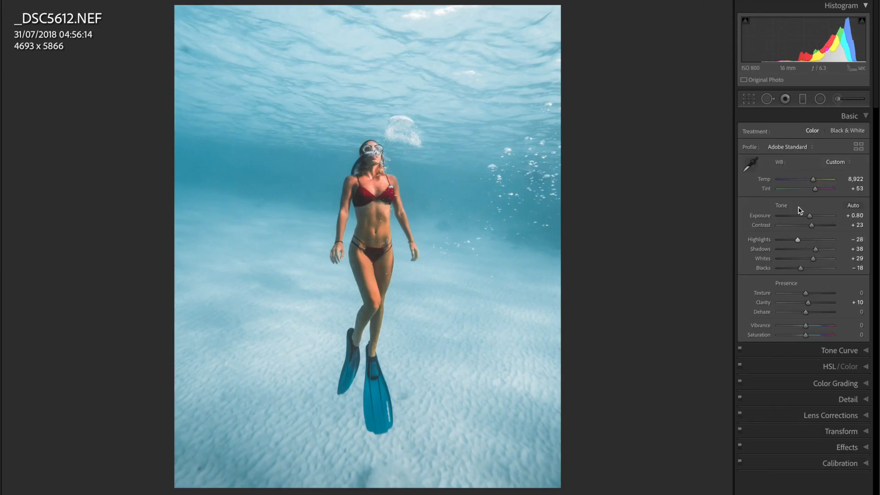
left_click(867, 118)
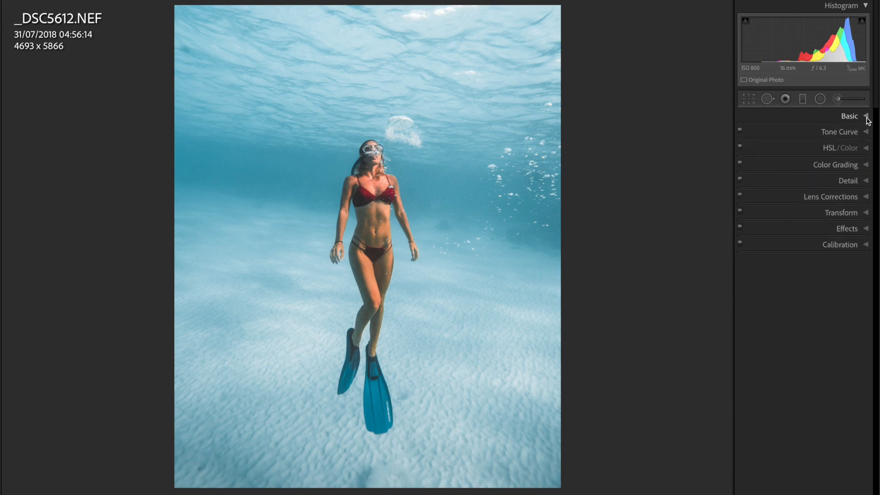
key("backslash")
key("backslash")
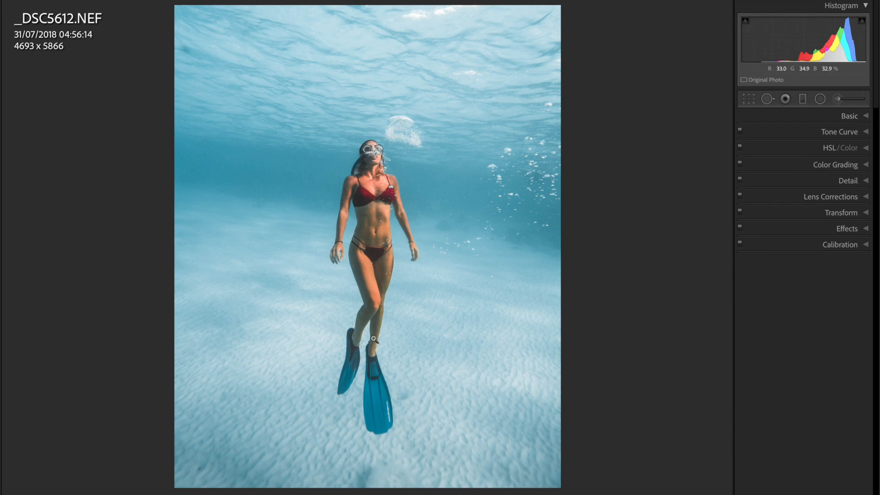
Inspect the skin tones on the diver's legs up close and reveal the list of presets
left_click(388, 283)
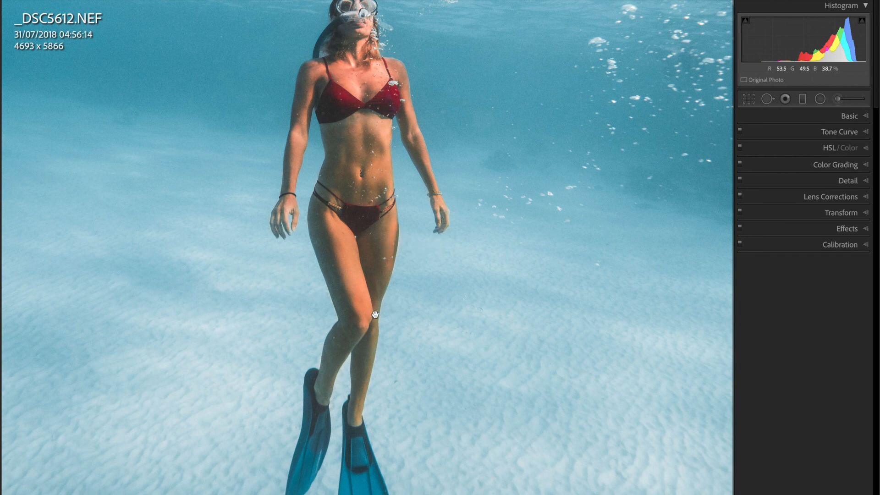
left_click(297, 243)
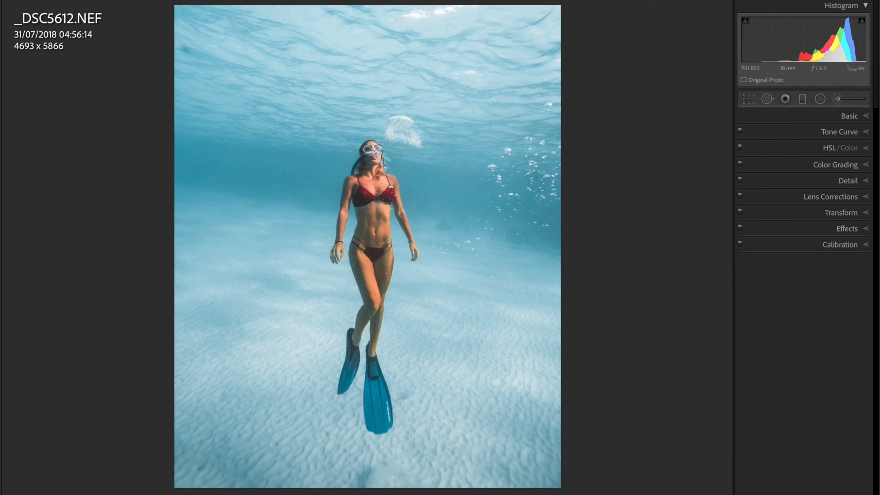
mouse_move(2, 183)
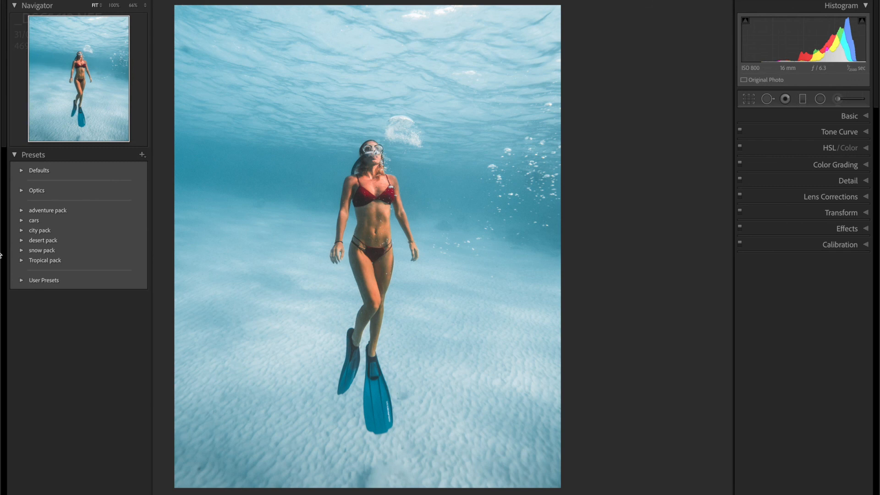